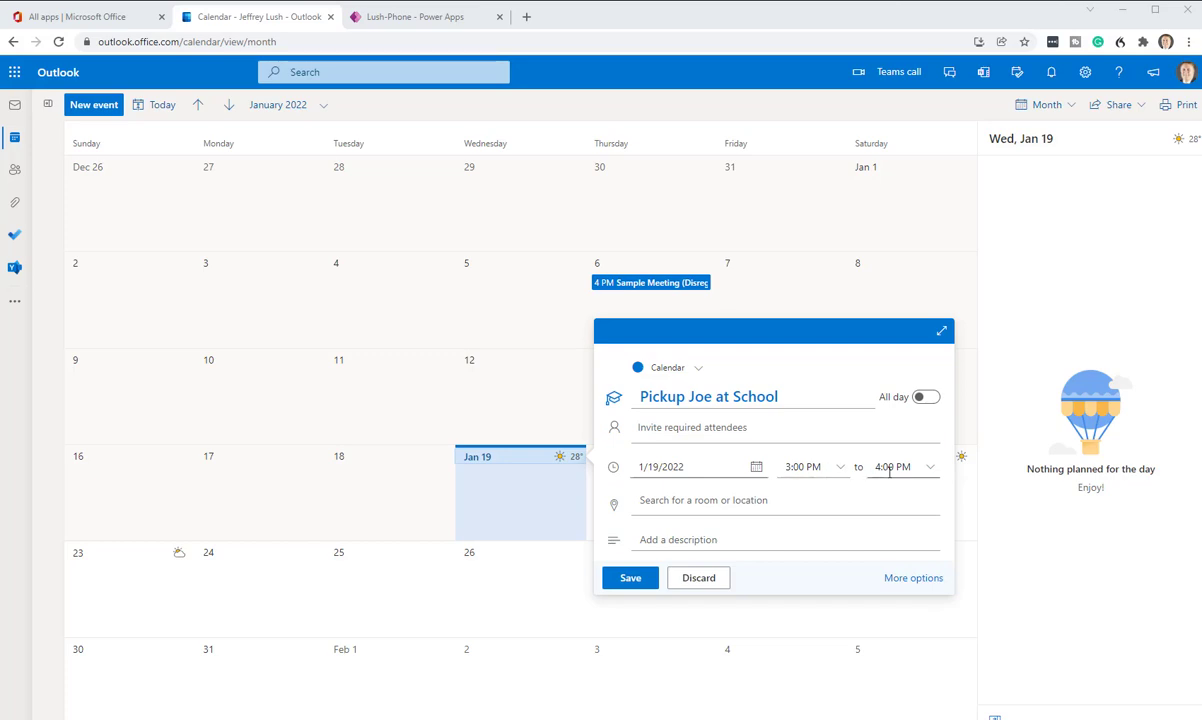
Make the January 19 school pickup event repeat every week on Monday through Friday, excluding Saturday and Sunday.
click(913, 580)
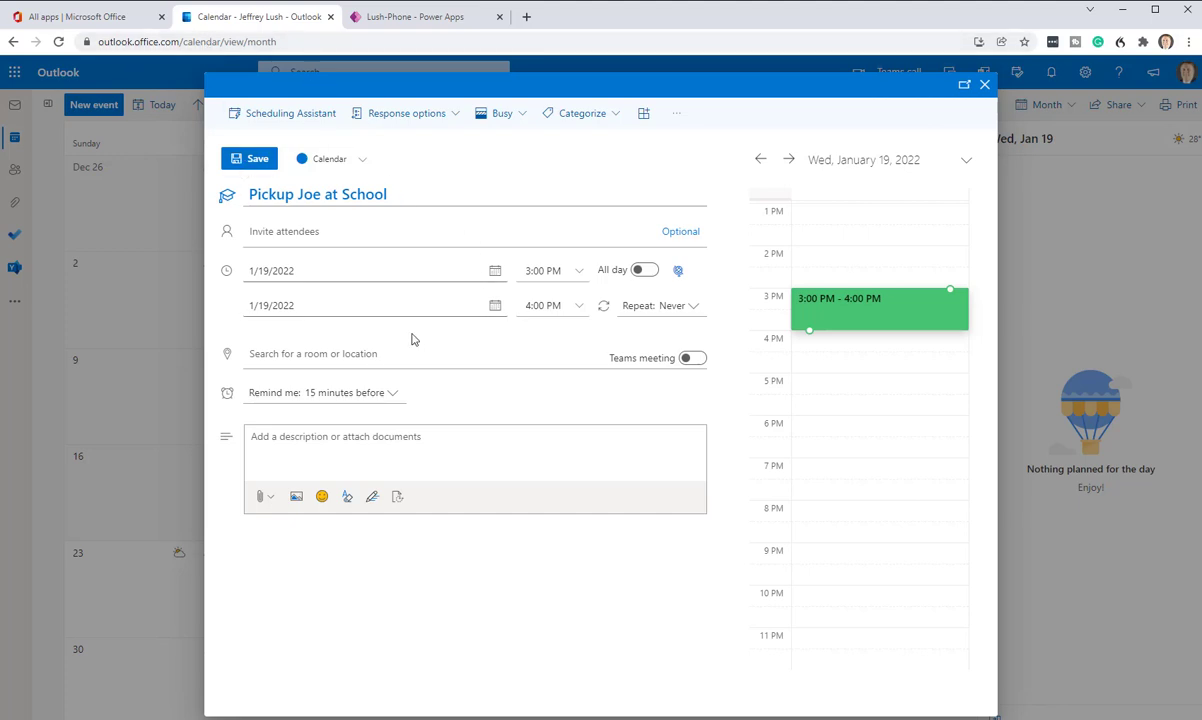
click(687, 311)
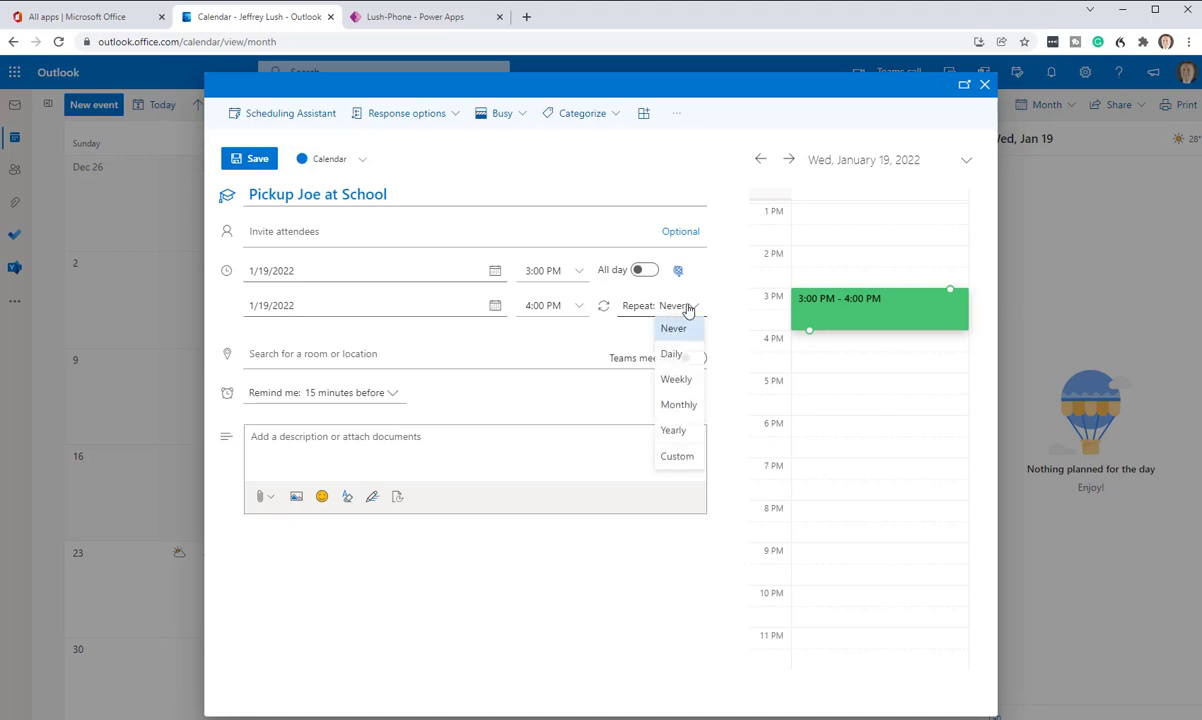
click(672, 356)
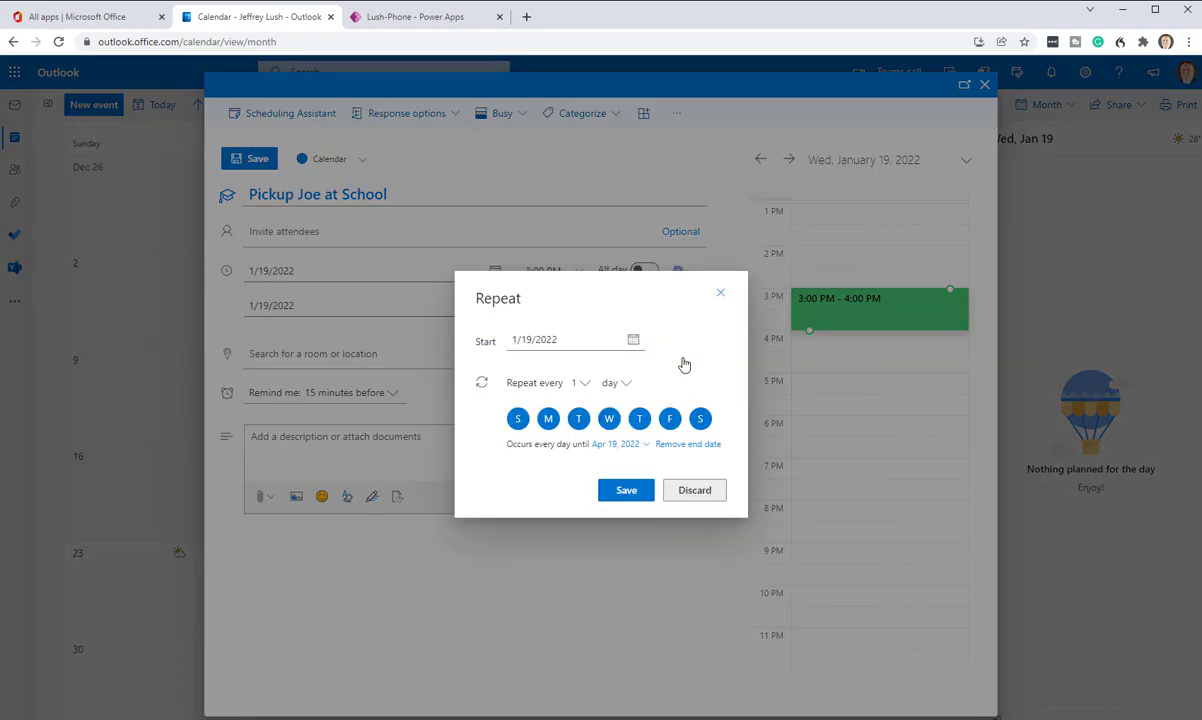
click(517, 418)
click(699, 408)
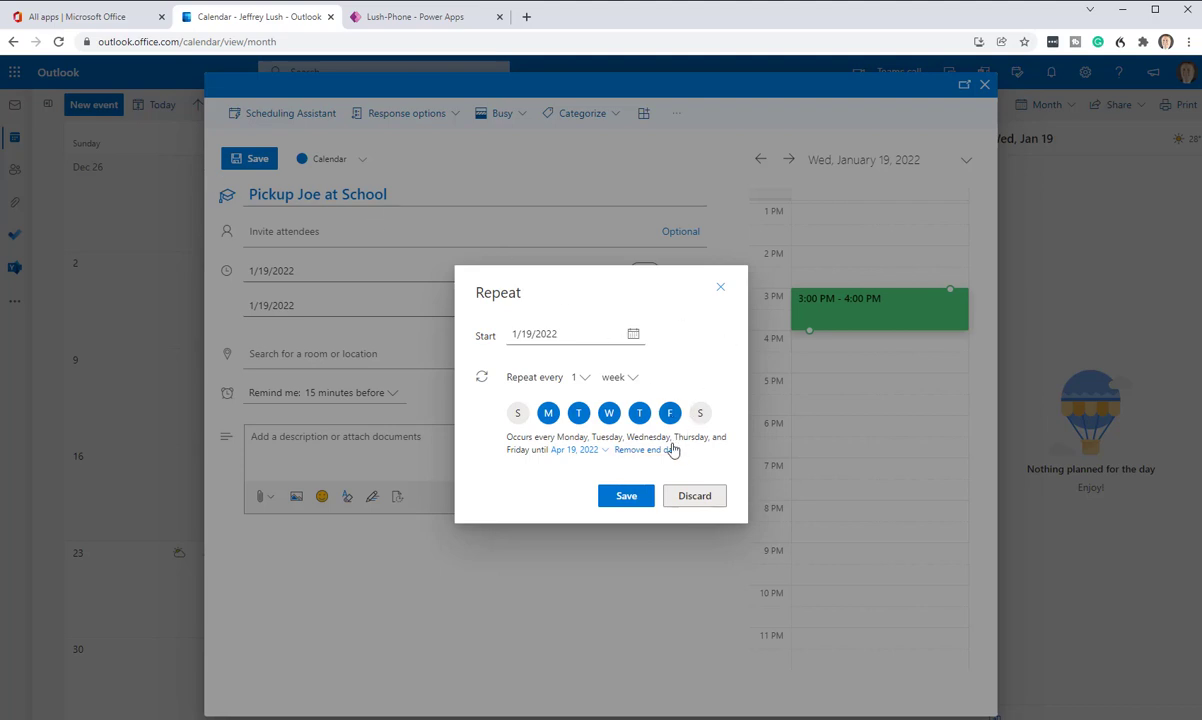
Set the recurrence end date to Jan 21, 2022 and save the repeat settings.
click(585, 452)
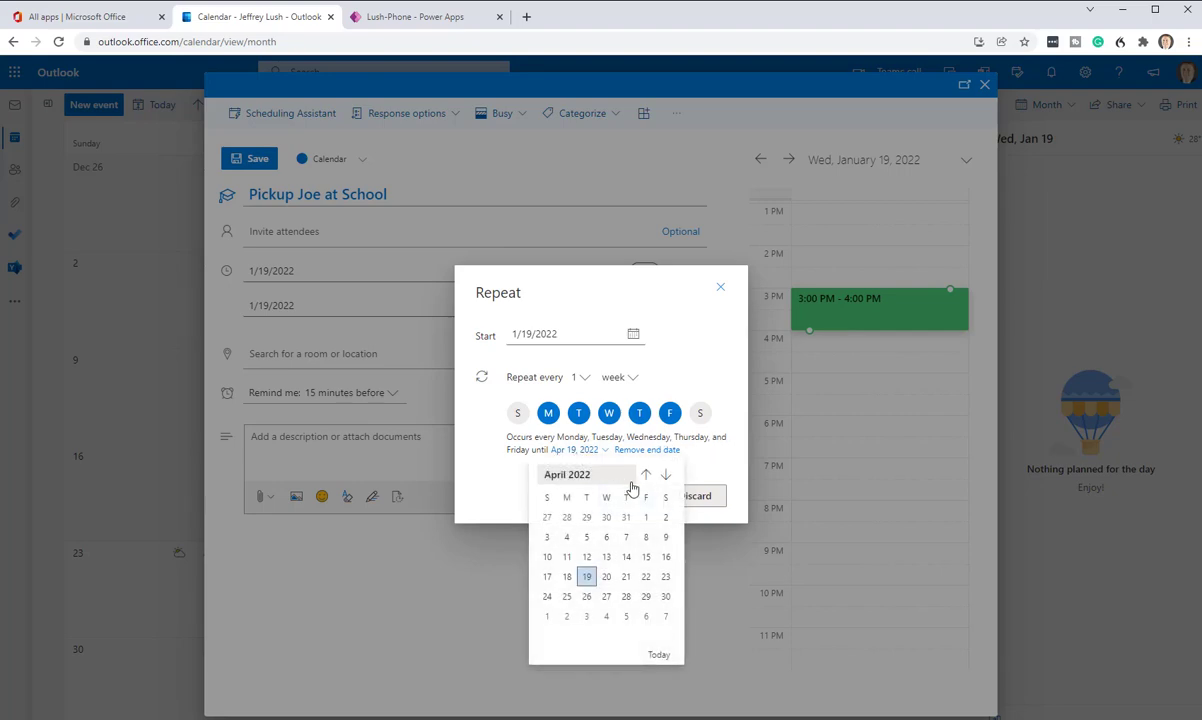
click(645, 475)
click(645, 475)
click(645, 478)
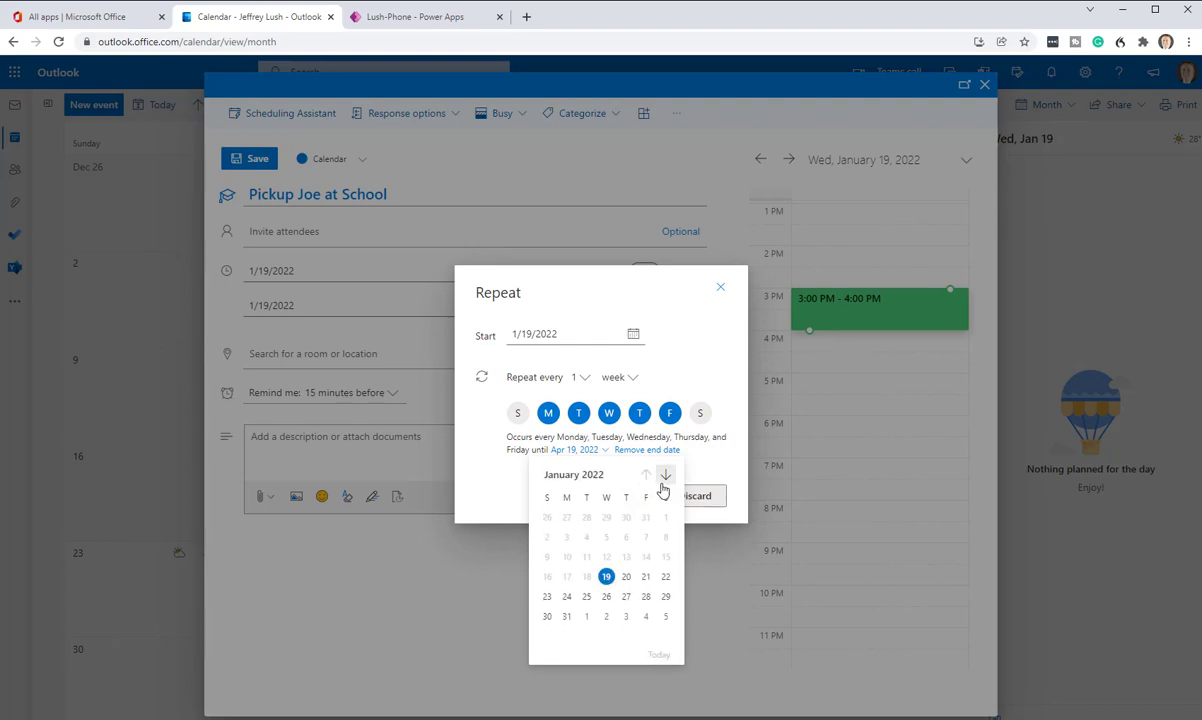
click(645, 577)
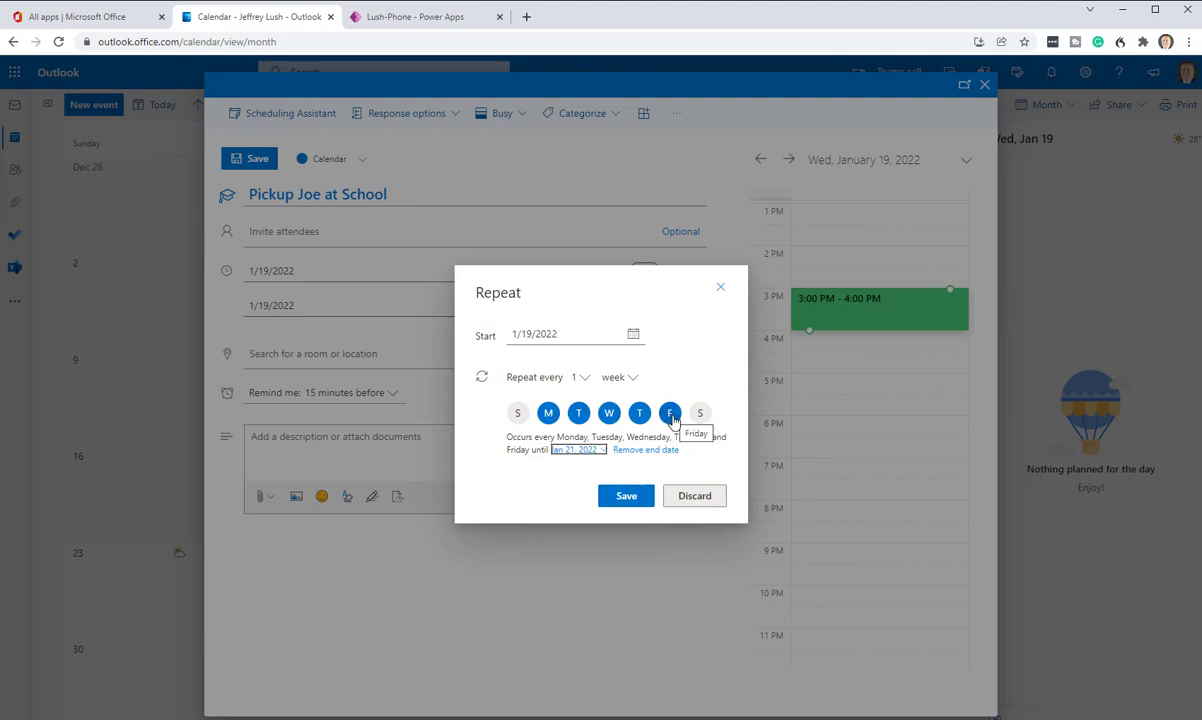
click(626, 497)
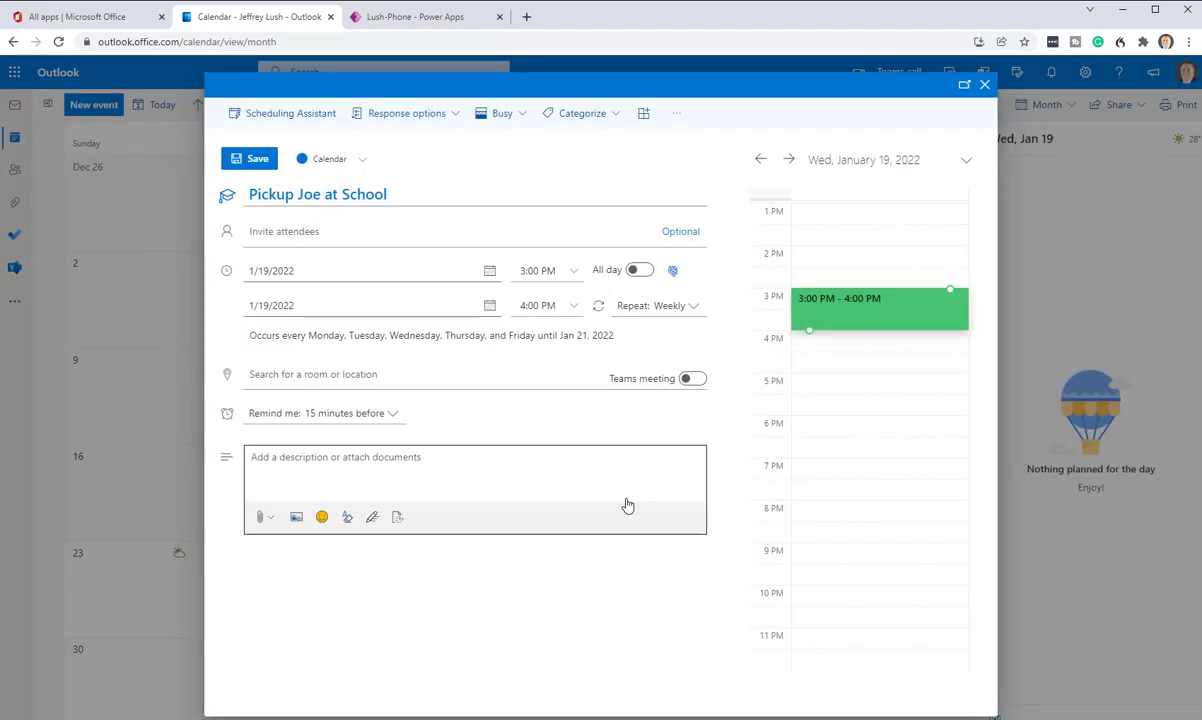
Assign the Home category to the school pickup event and save it to the calendar.
click(568, 114)
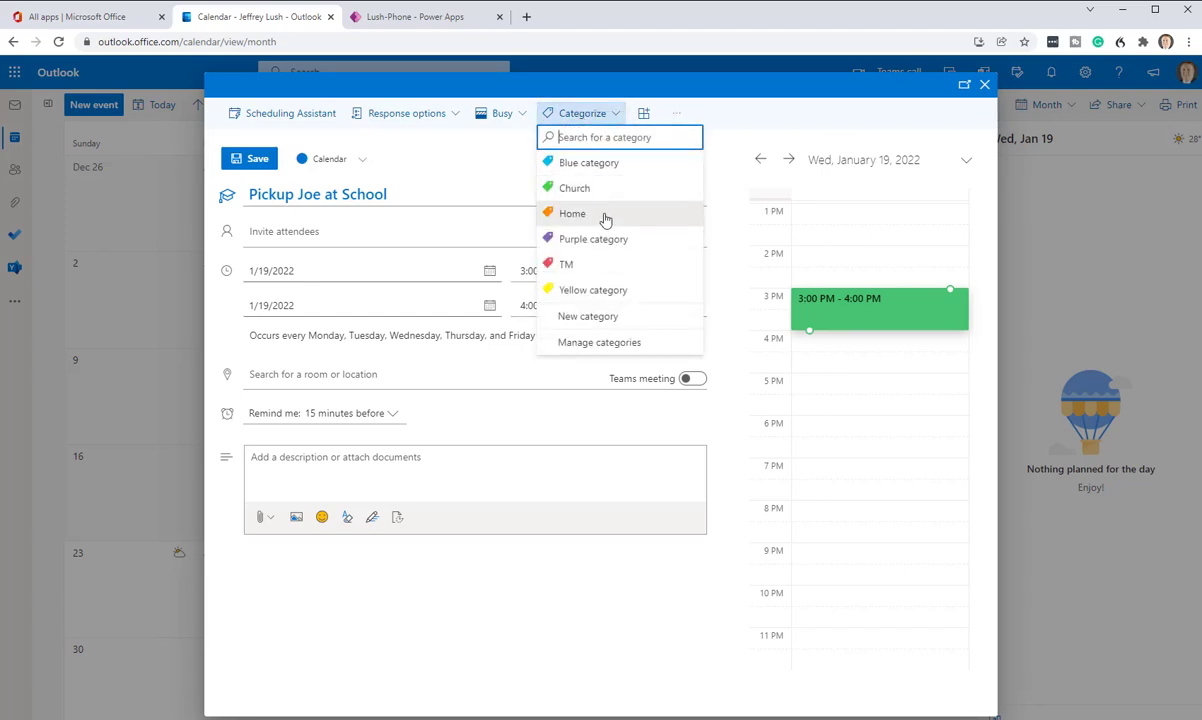
click(604, 216)
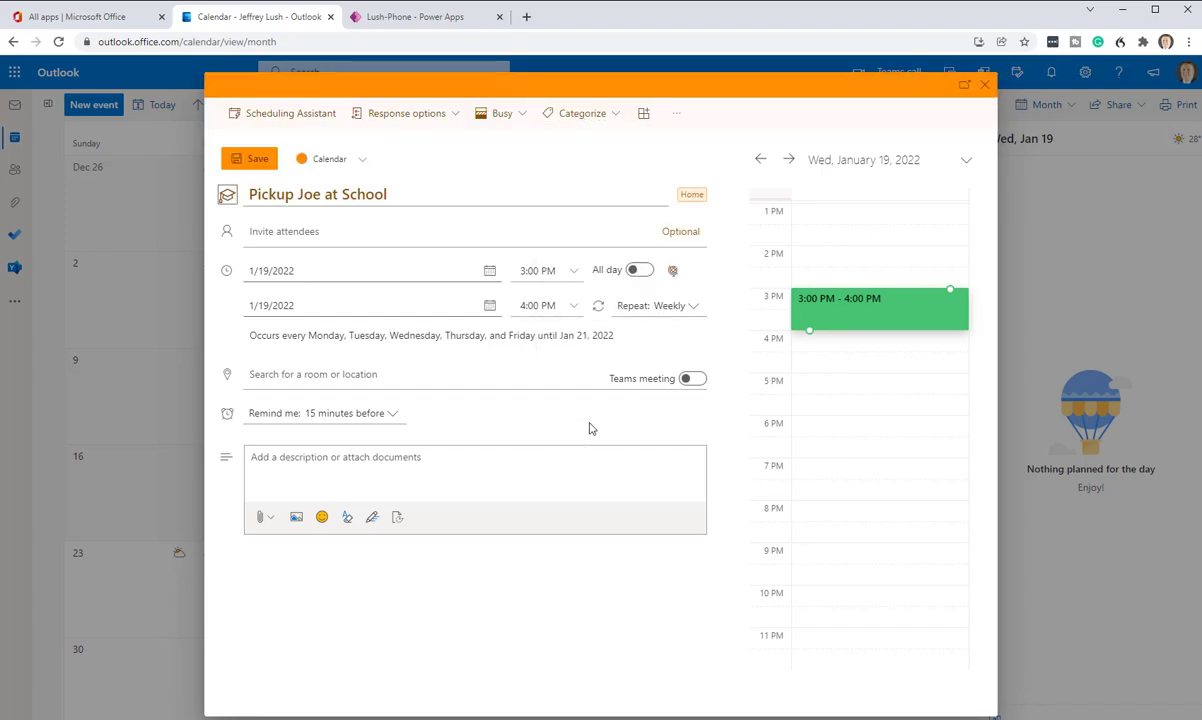
click(257, 162)
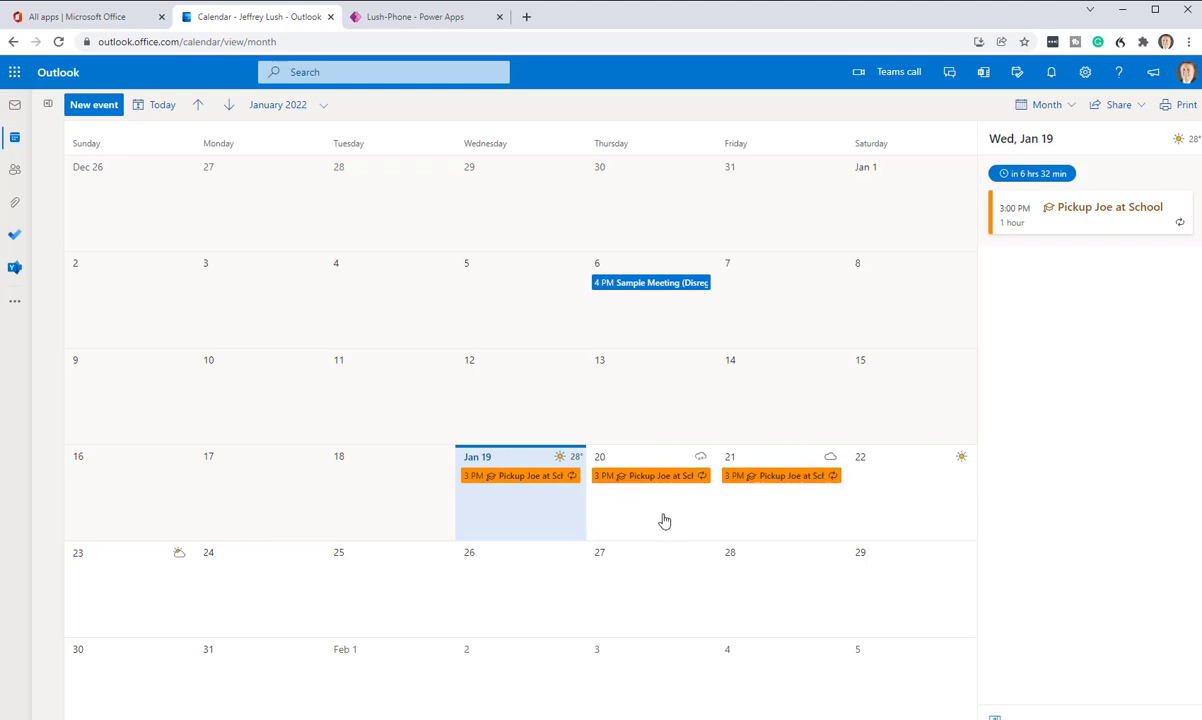
Open the January 19 school pickup occurrence for full editing and extend the edit to this and all following events.
right_click(533, 482)
mouse_move(606, 499)
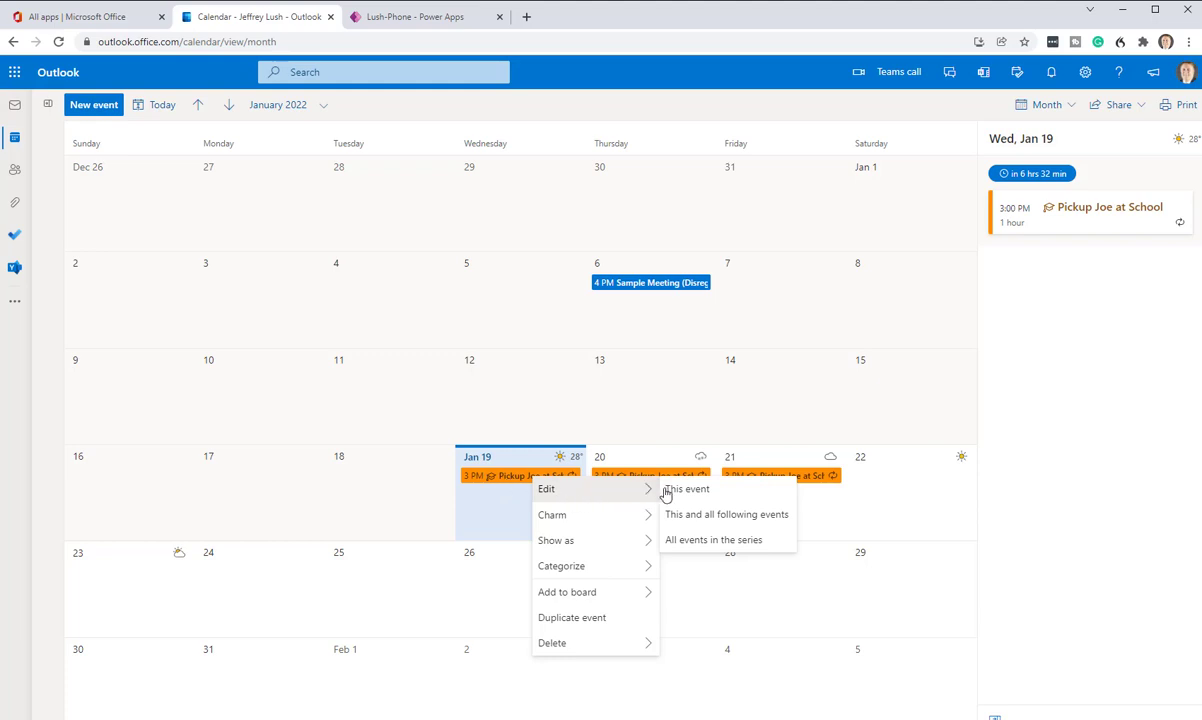
click(713, 491)
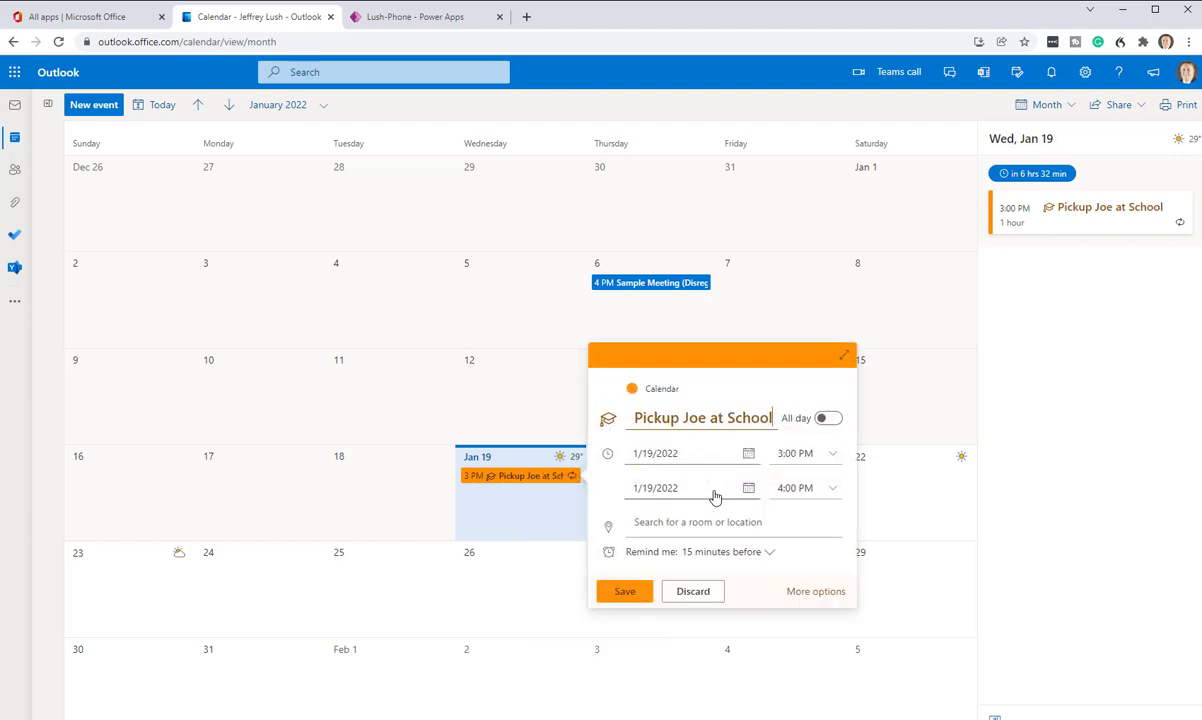
click(813, 454)
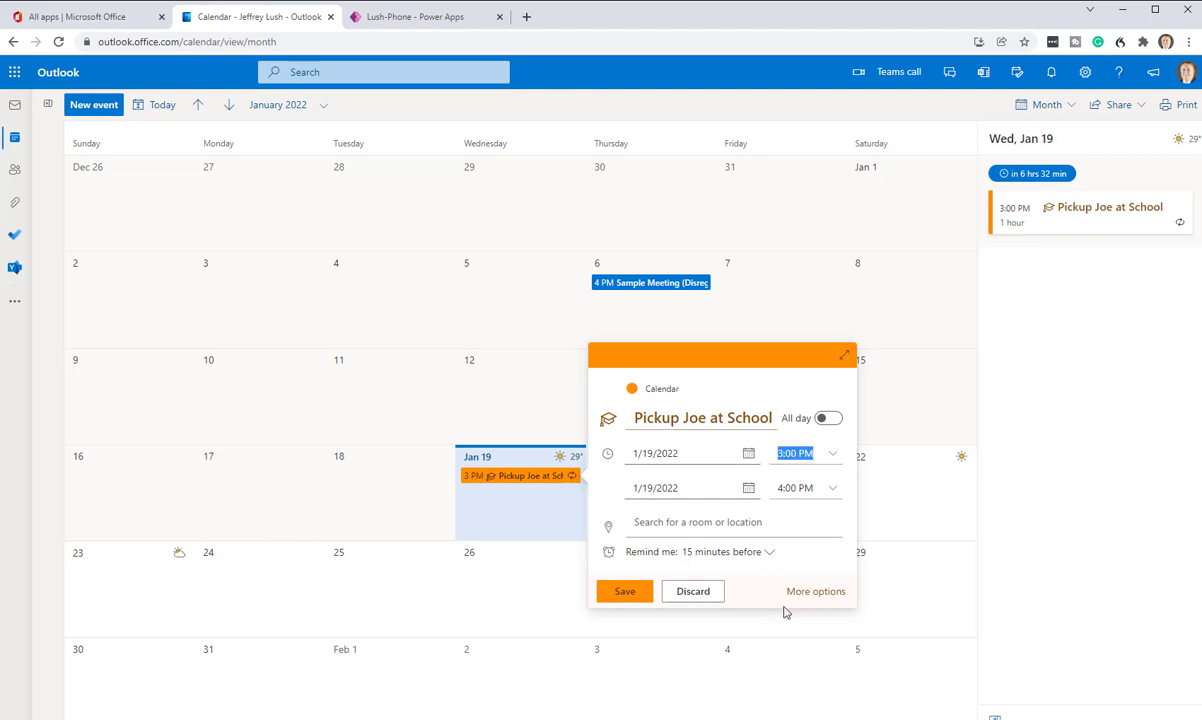
click(824, 593)
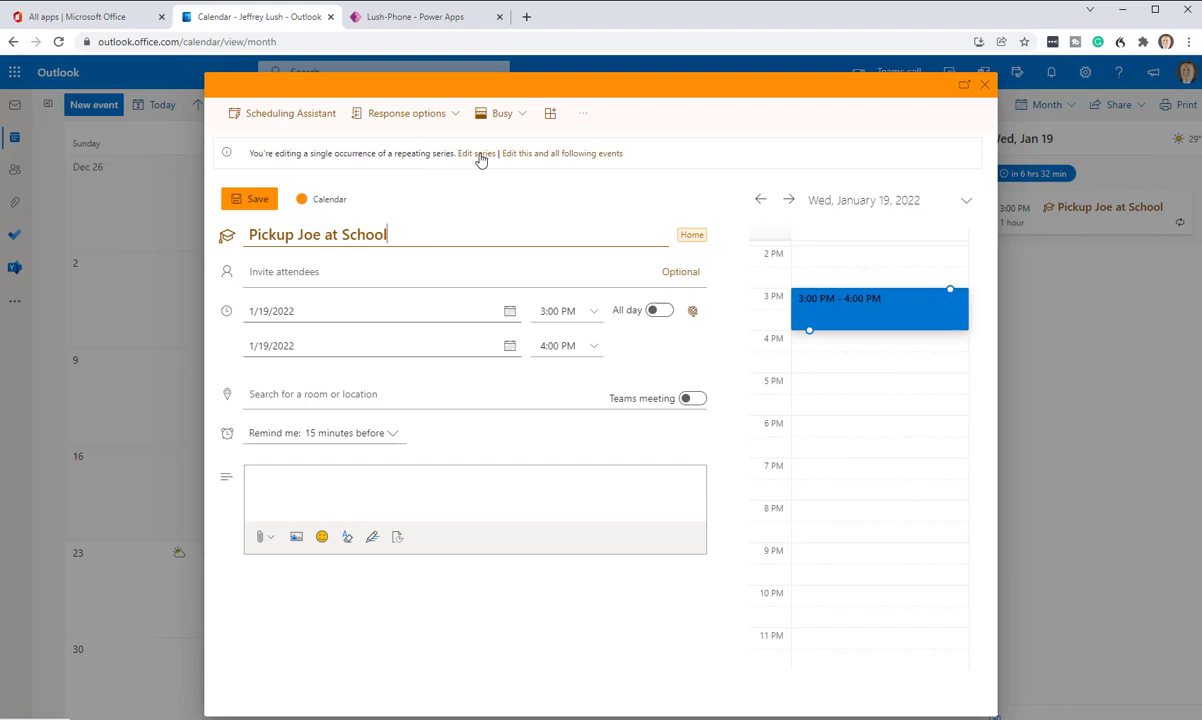
click(553, 156)
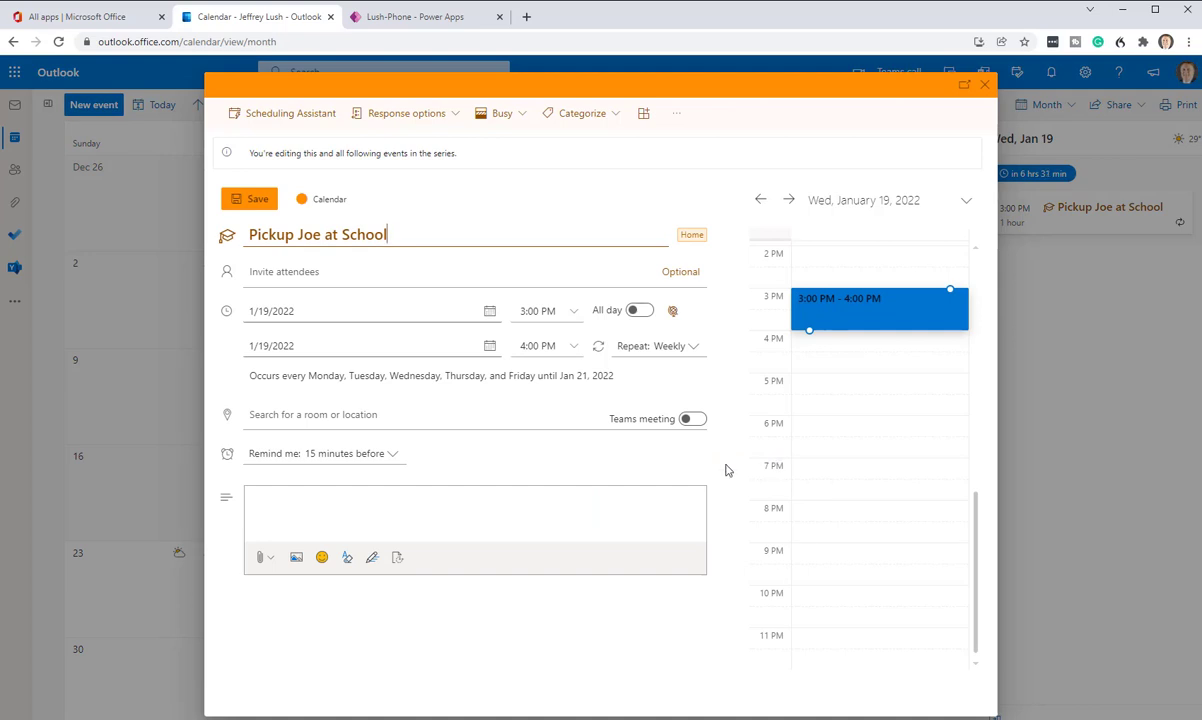
click(690, 350)
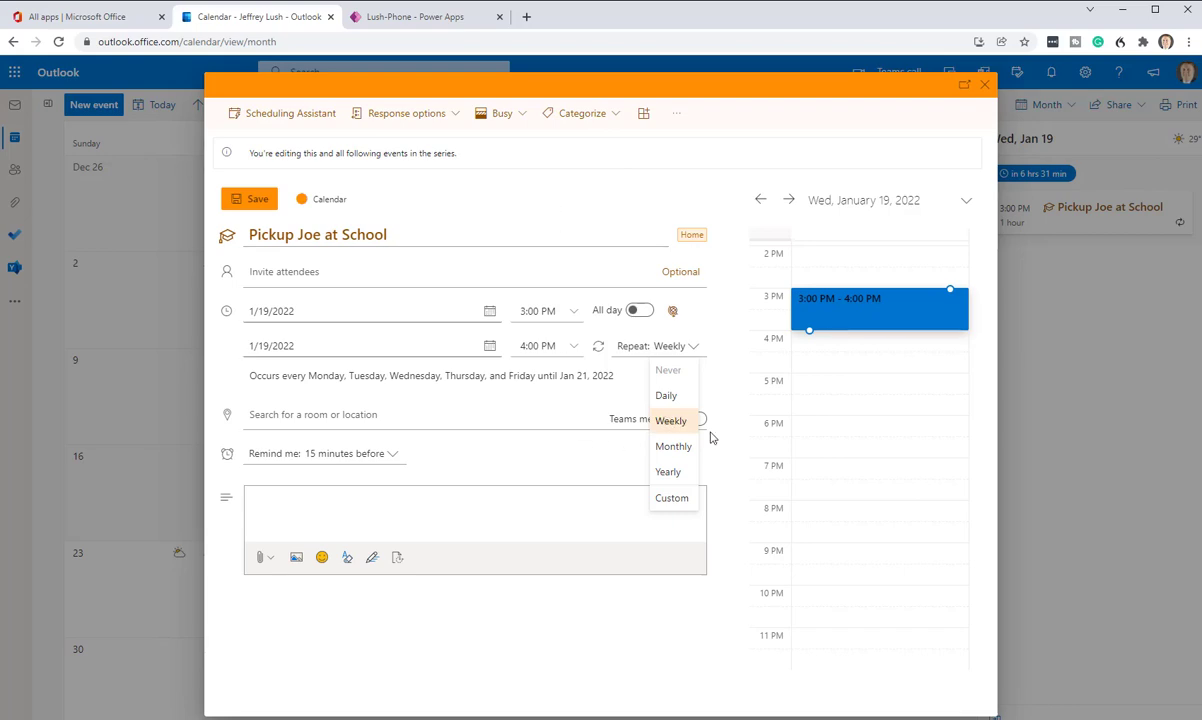
click(667, 396)
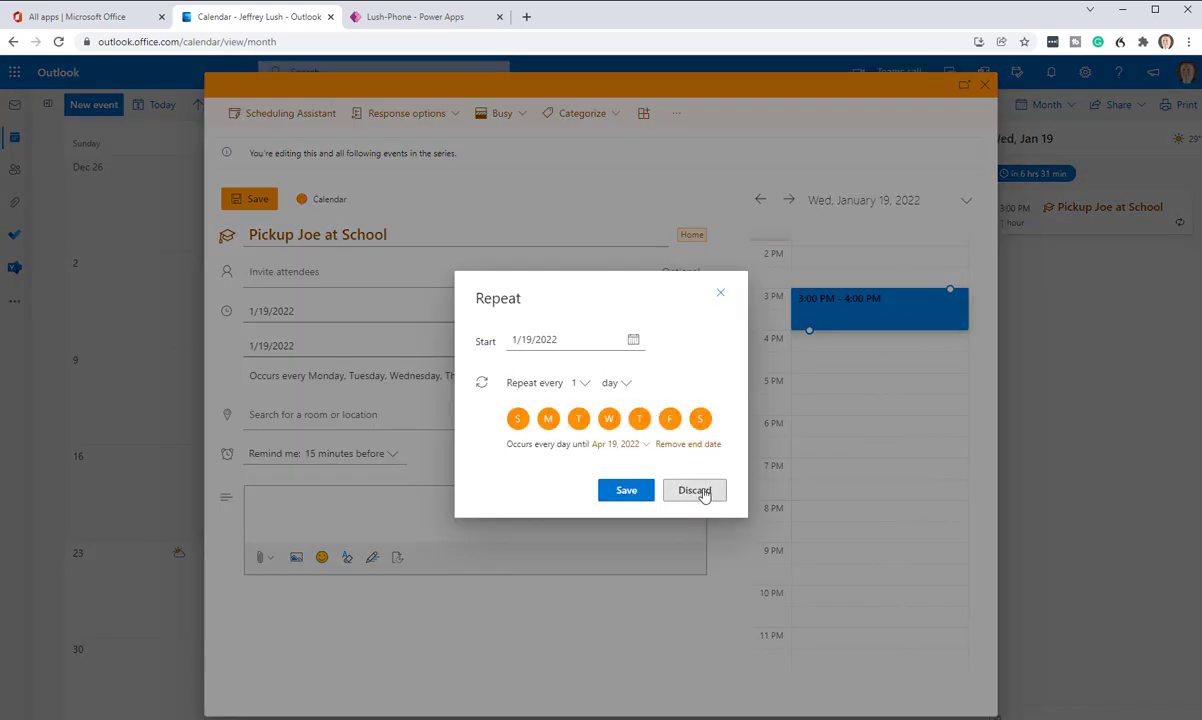
click(719, 297)
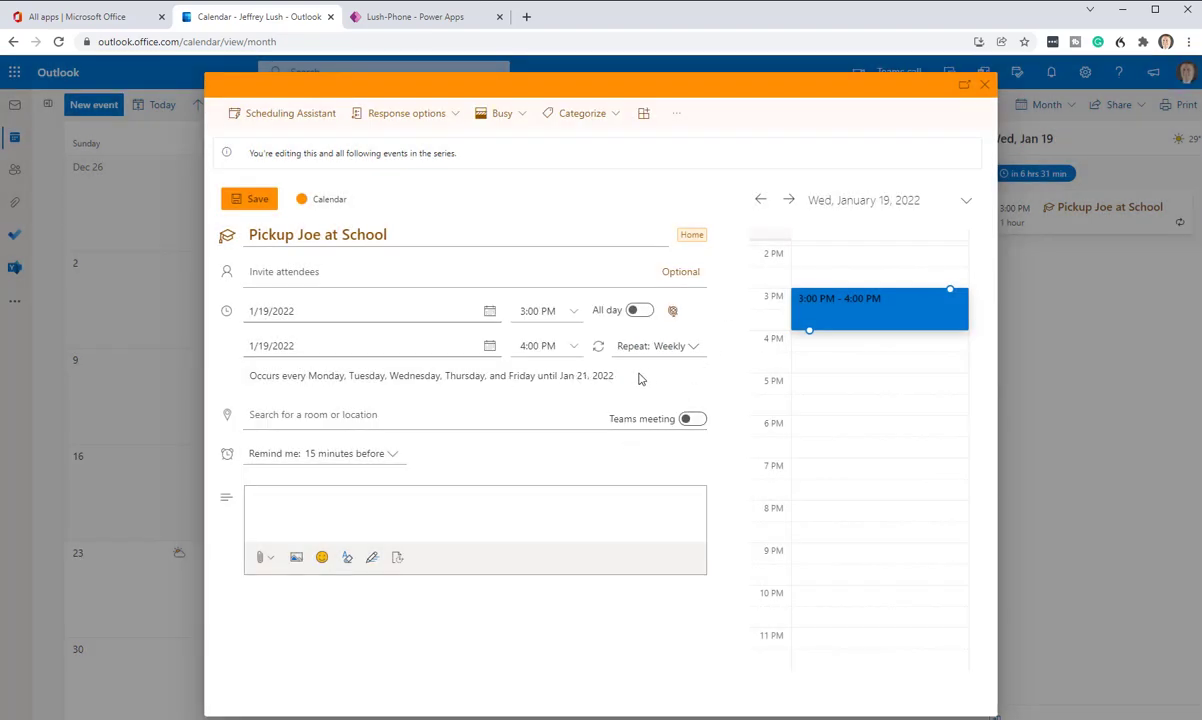
Change the weekly recurrence to end on Jan 19, 2022 and save the edited pickup series.
click(673, 350)
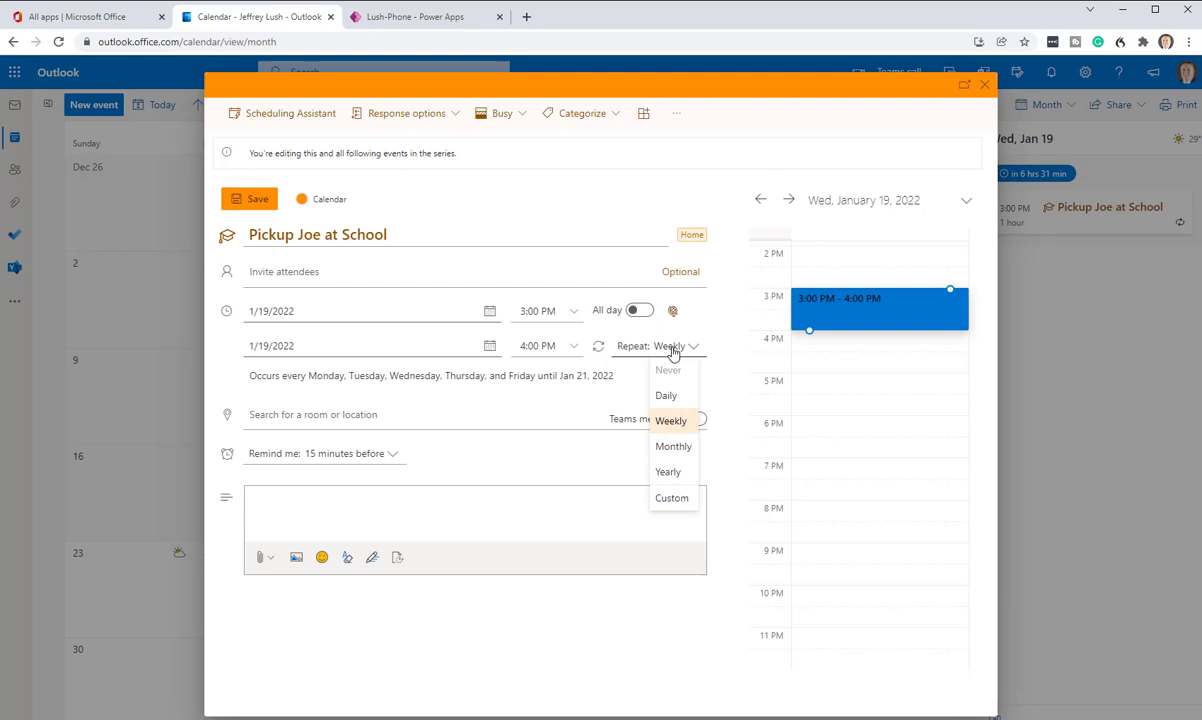
click(676, 418)
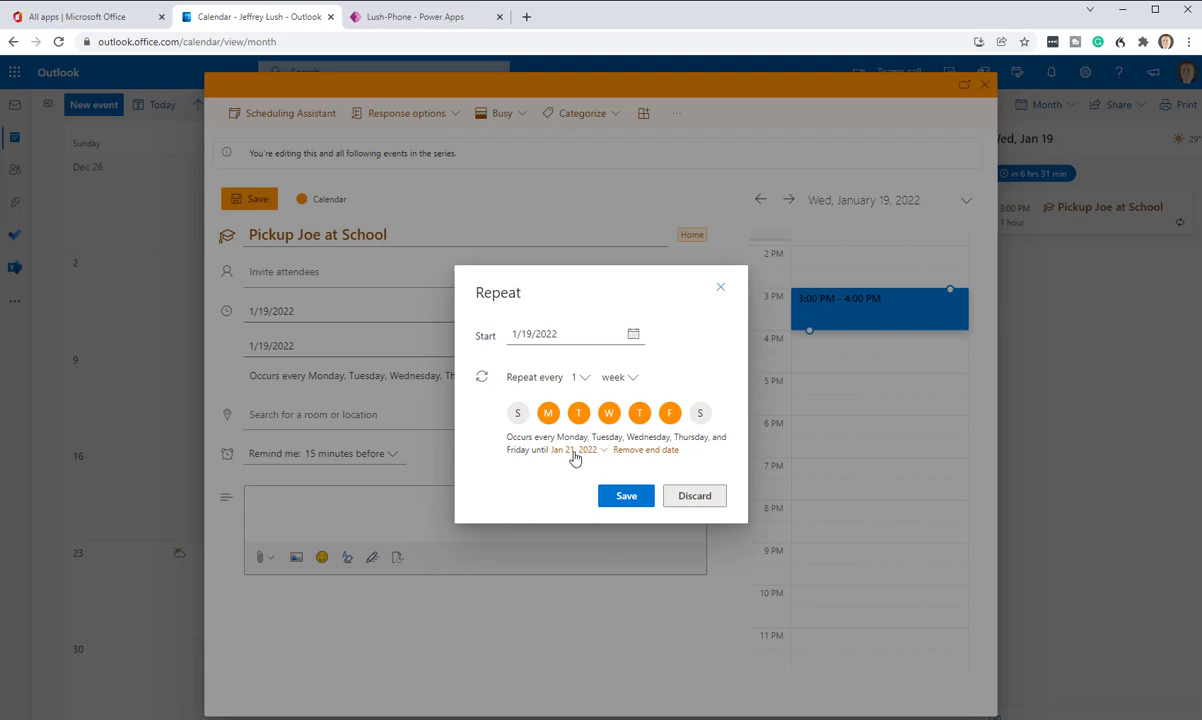
click(574, 455)
click(606, 573)
click(626, 497)
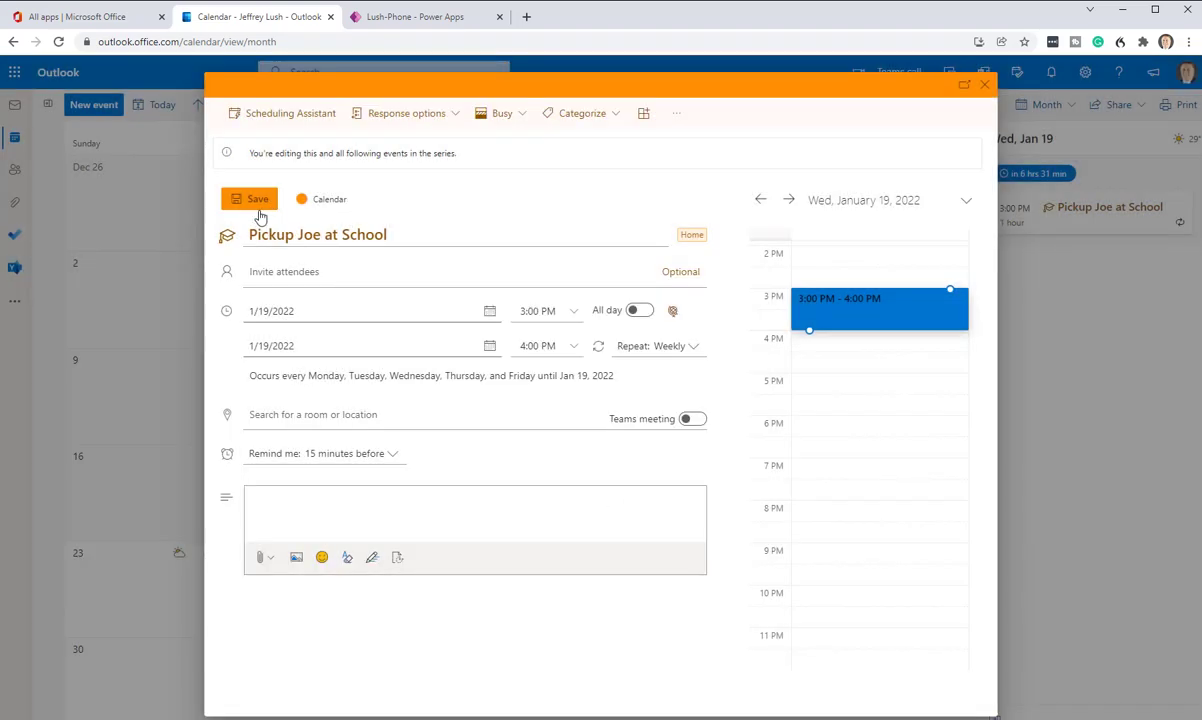
click(258, 200)
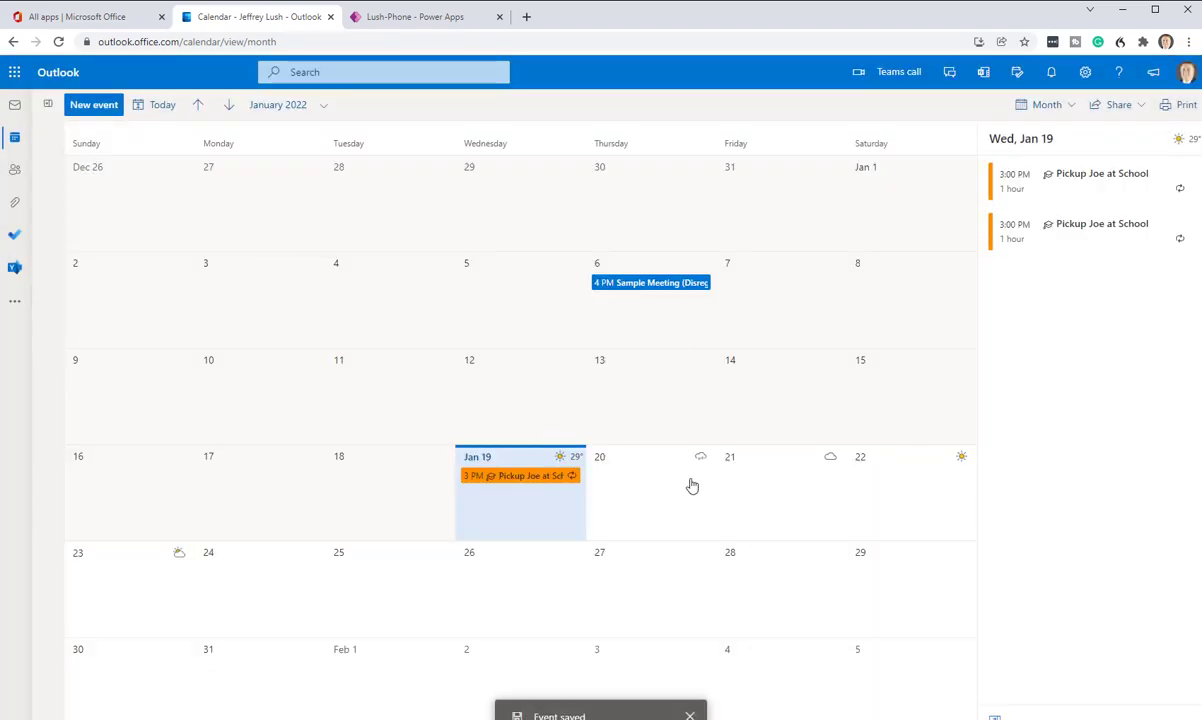
Delete all events in the school pickup series on January 19.
click(537, 482)
right_click(538, 481)
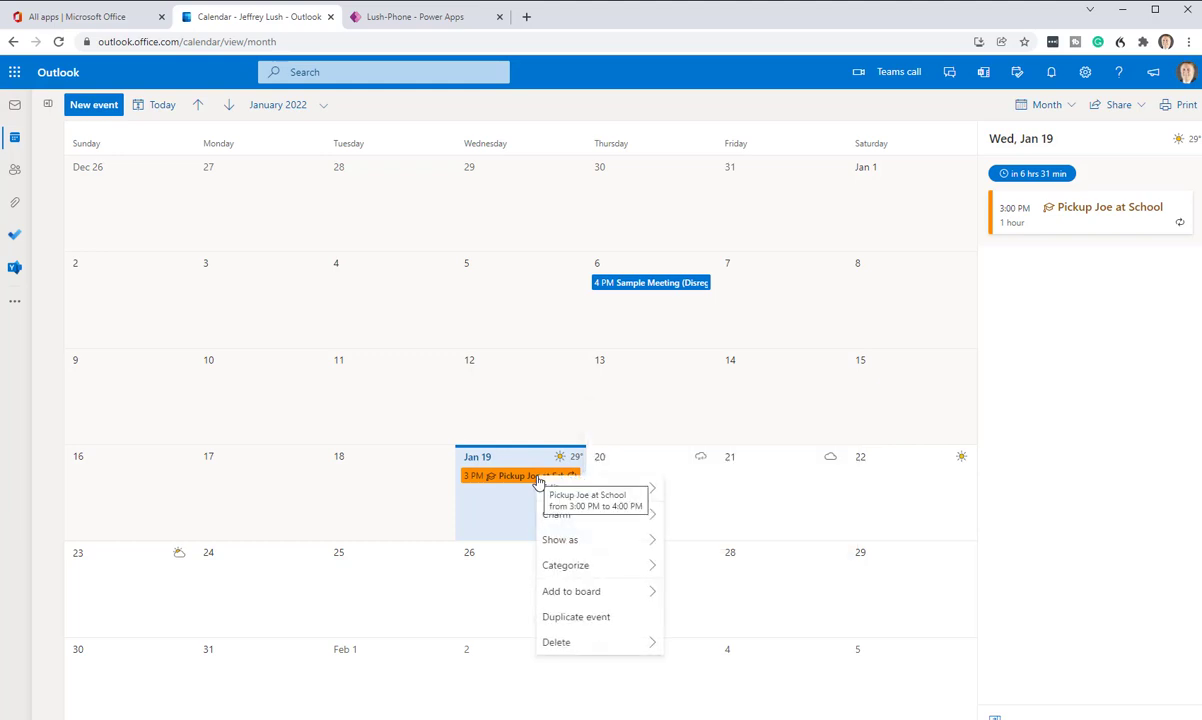
click(518, 481)
click(723, 533)
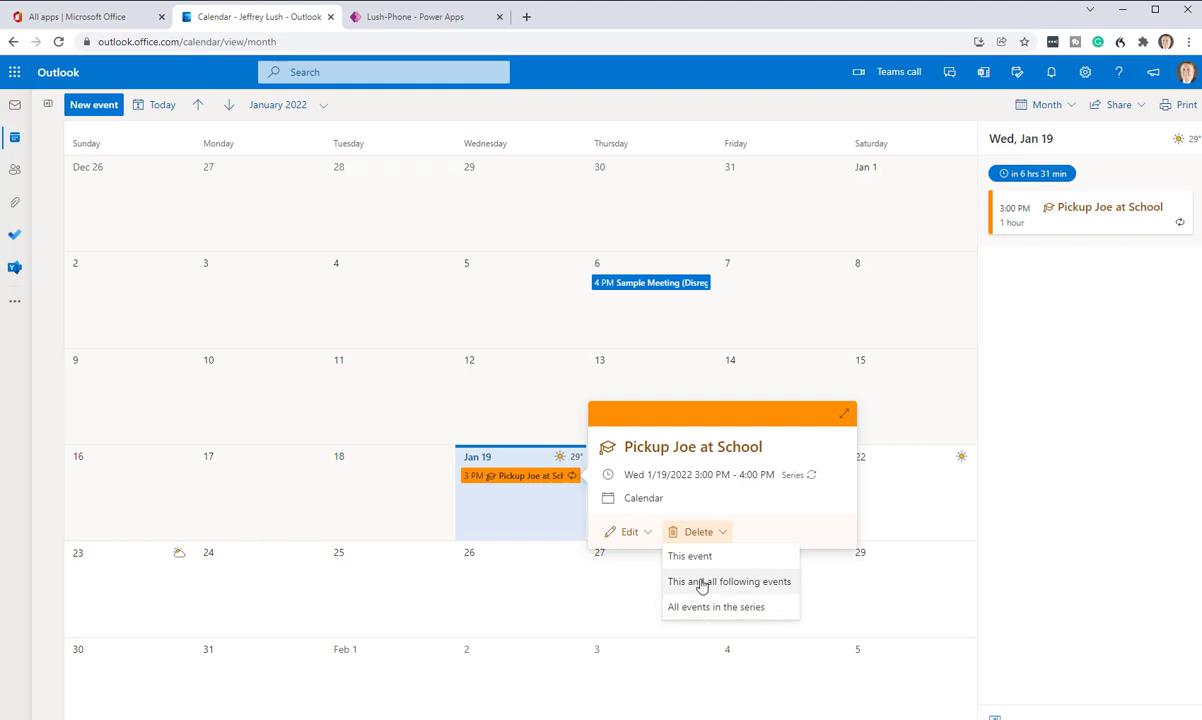
click(763, 609)
click(612, 431)
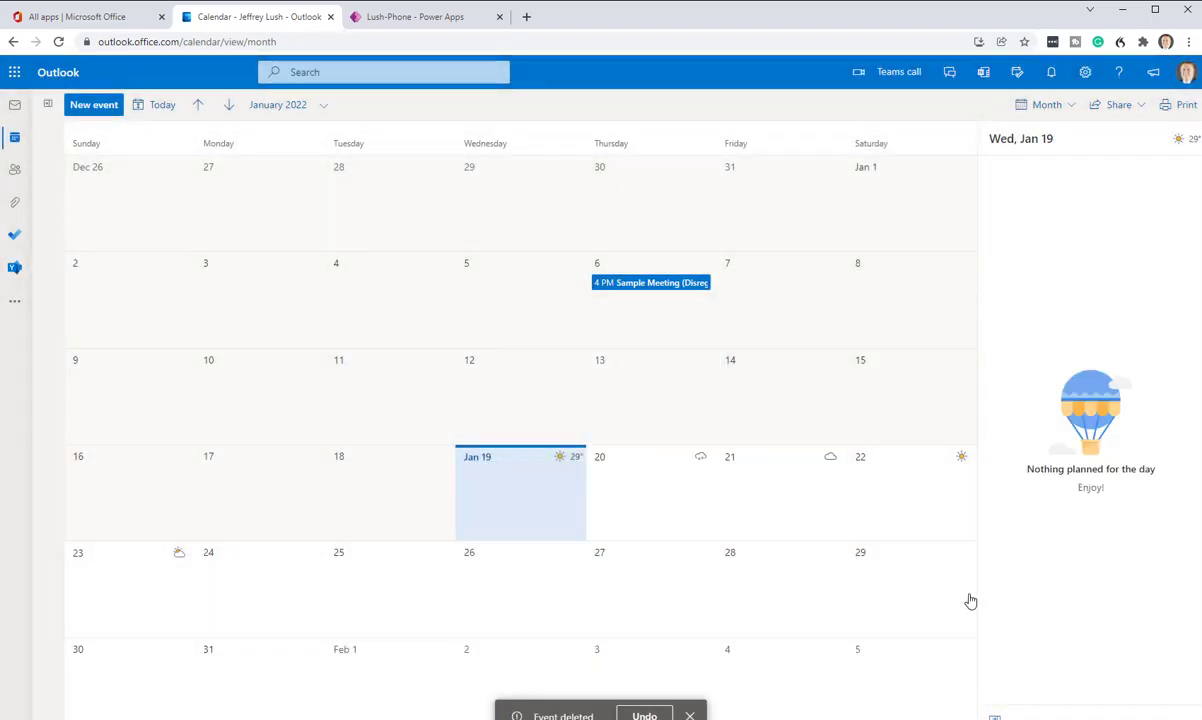
Create a January 19 event titled "Pickup" plus the child's first name, from 3:00 PM to 4:00 PM.
right_click(540, 490)
click(511, 509)
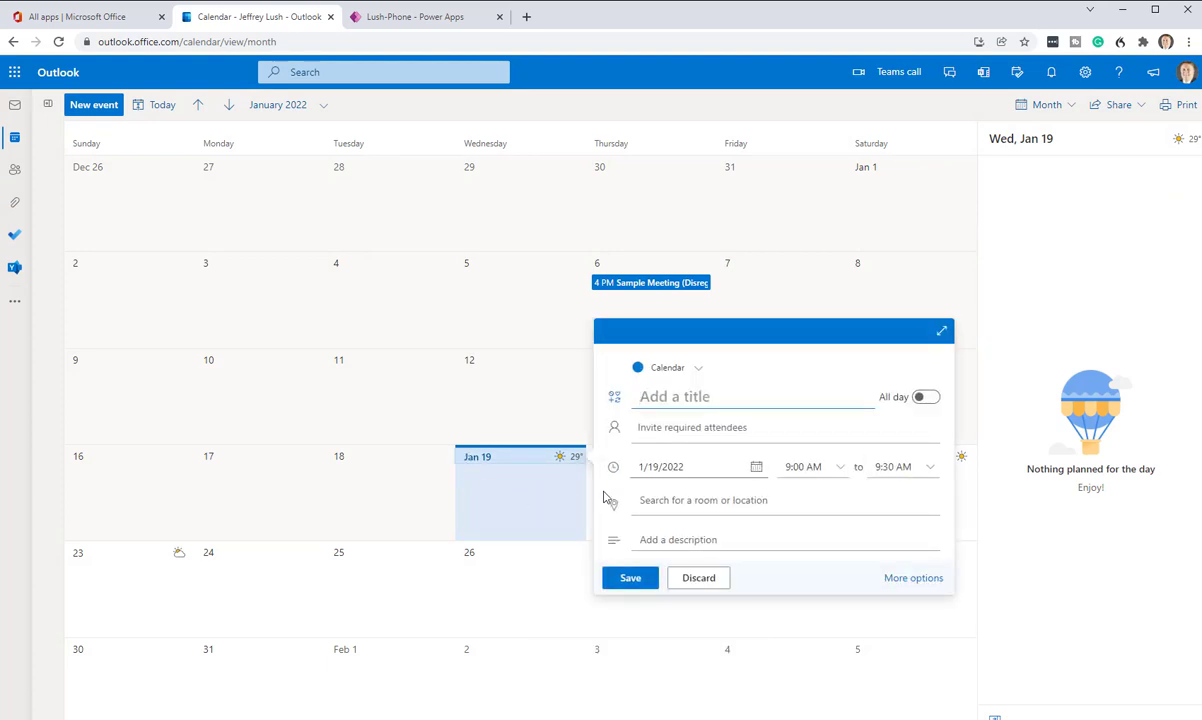
text(Pickup Joe)
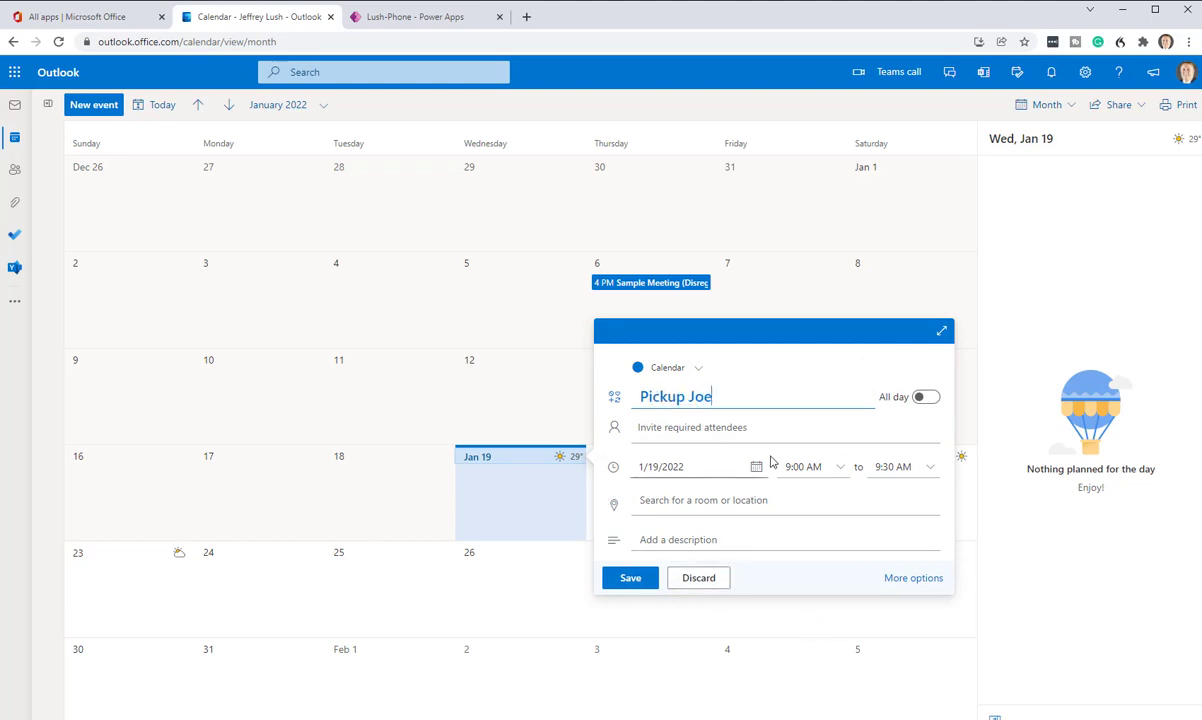
click(838, 467)
scroll(825, 545, down, 5)
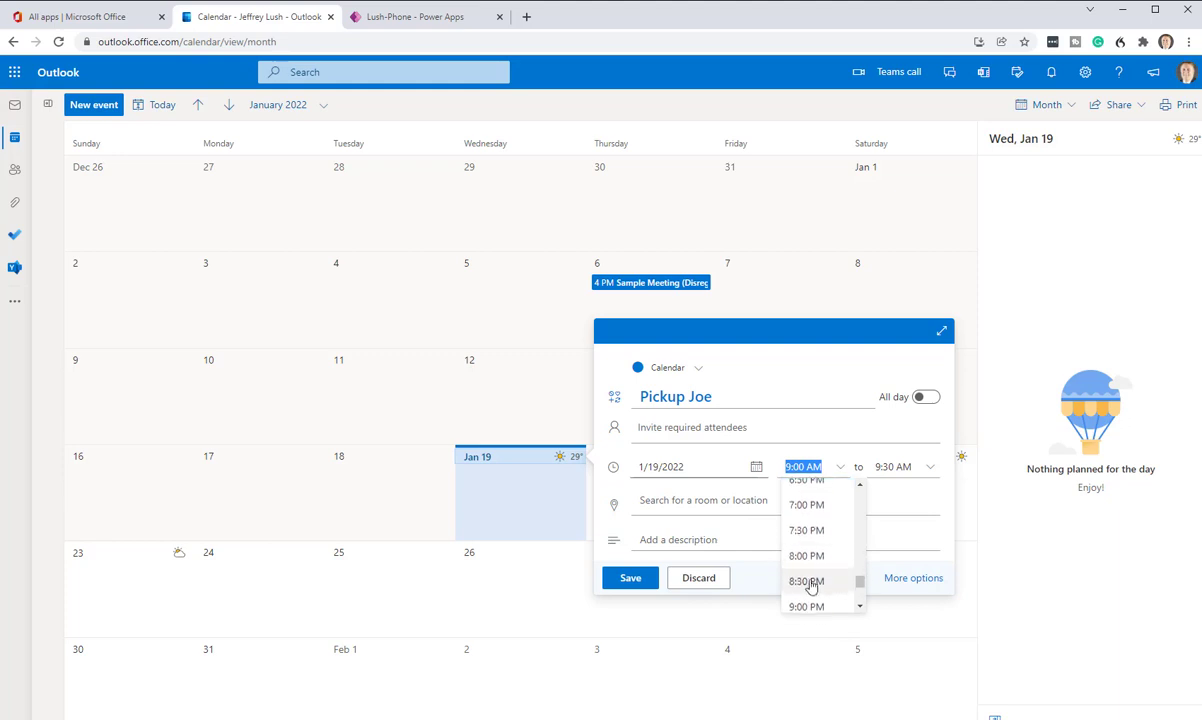
scroll(832, 567, up, 3)
click(832, 514)
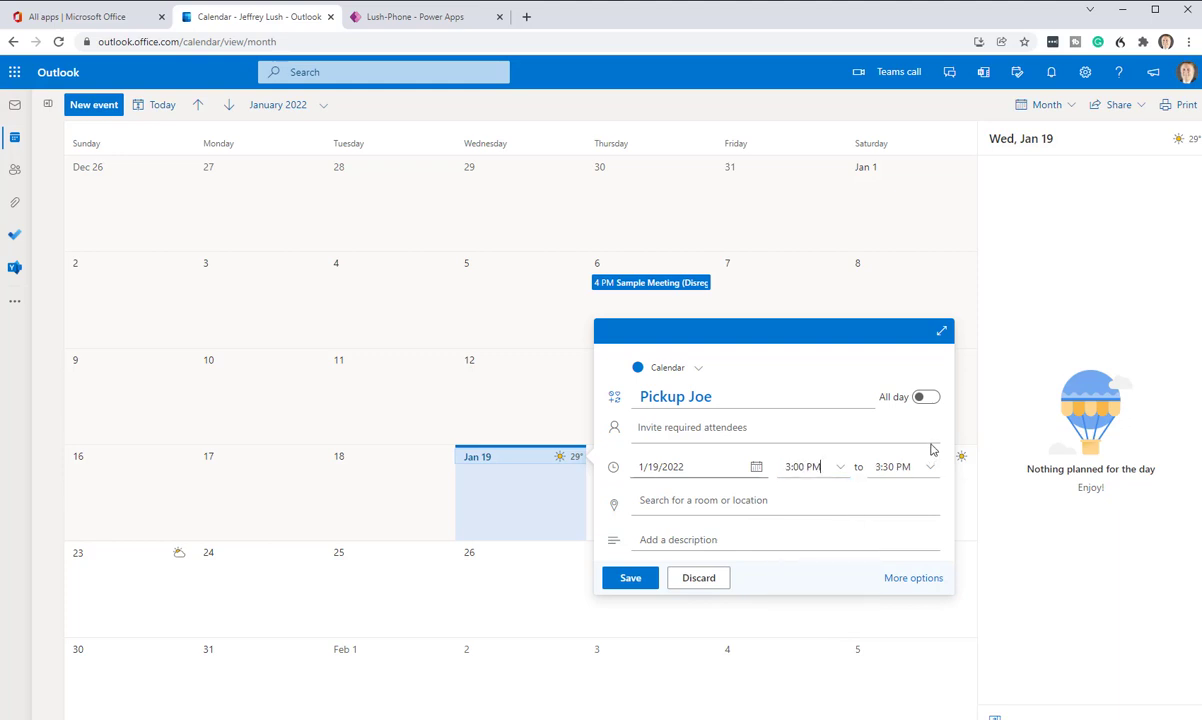
click(930, 475)
click(852, 508)
Assign the Home category to the new non-repeating pickup event and save it.
click(913, 578)
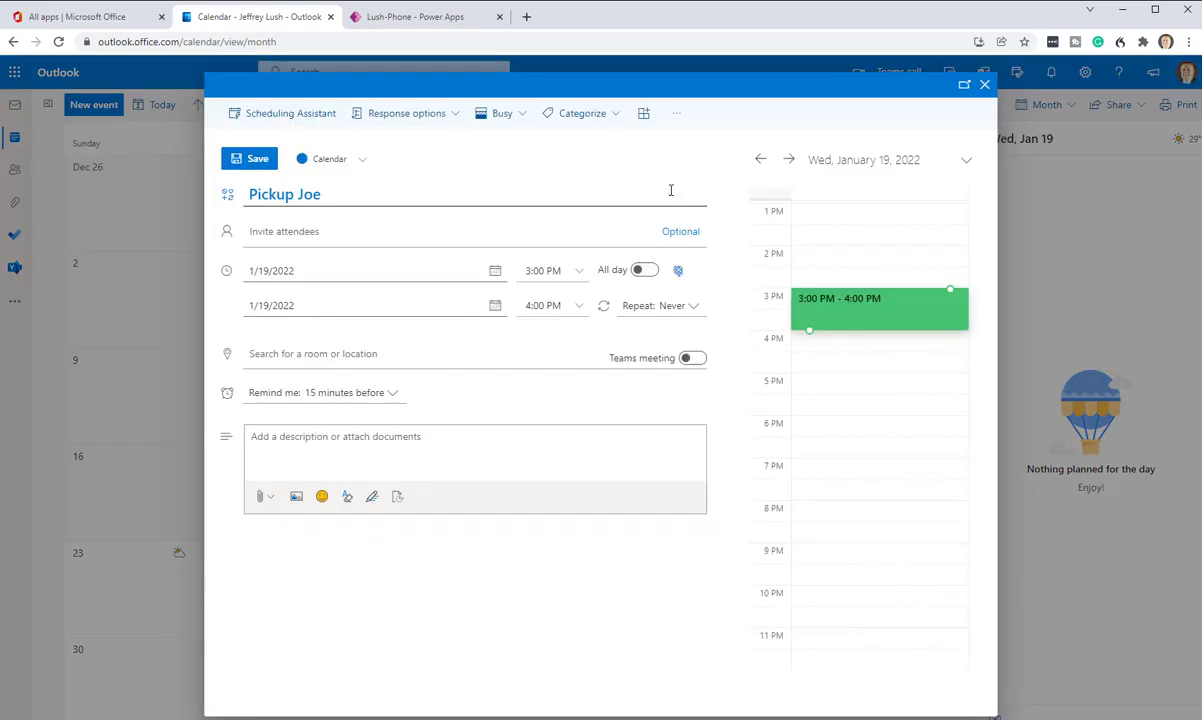
click(572, 115)
click(574, 214)
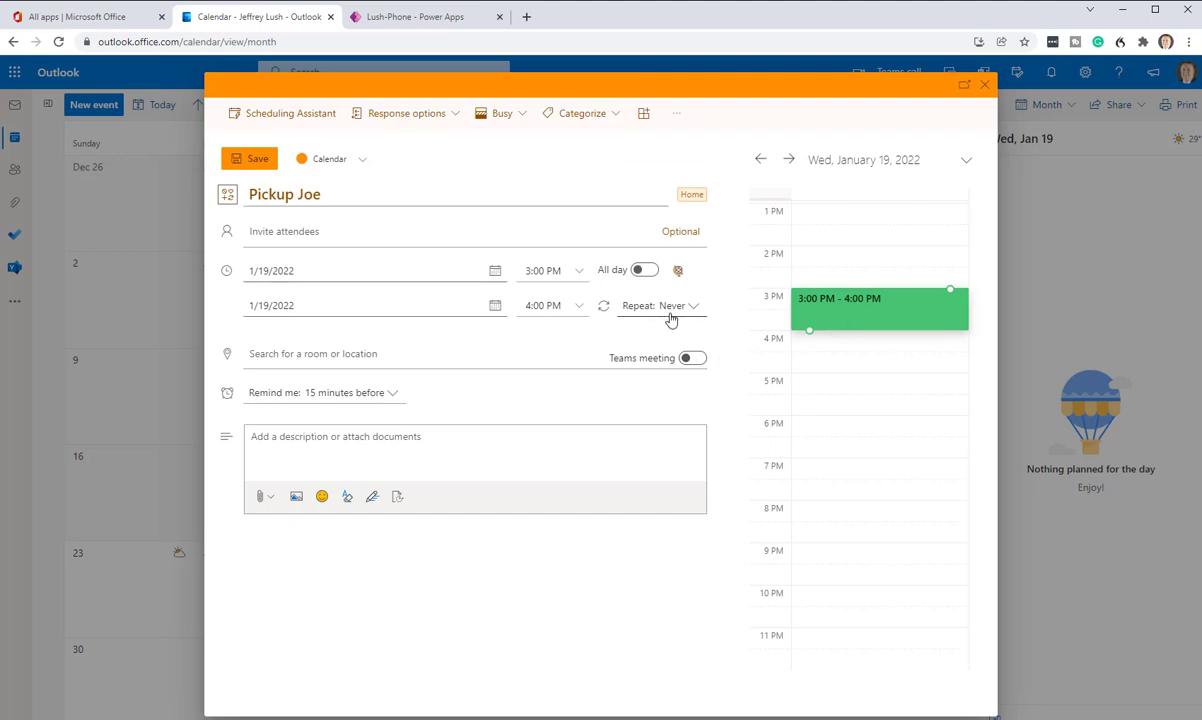
click(250, 158)
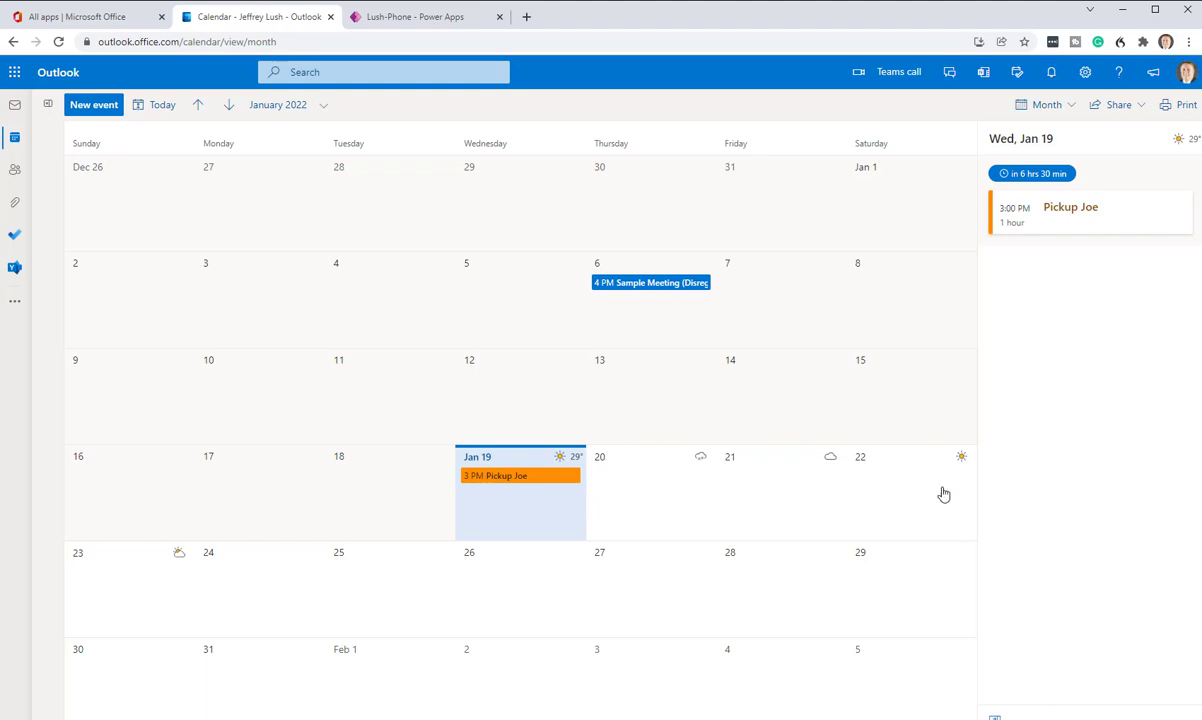
Duplicate the January 19 pickup event, set the copy's date to 1/20/2022 and save it.
right_click(534, 485)
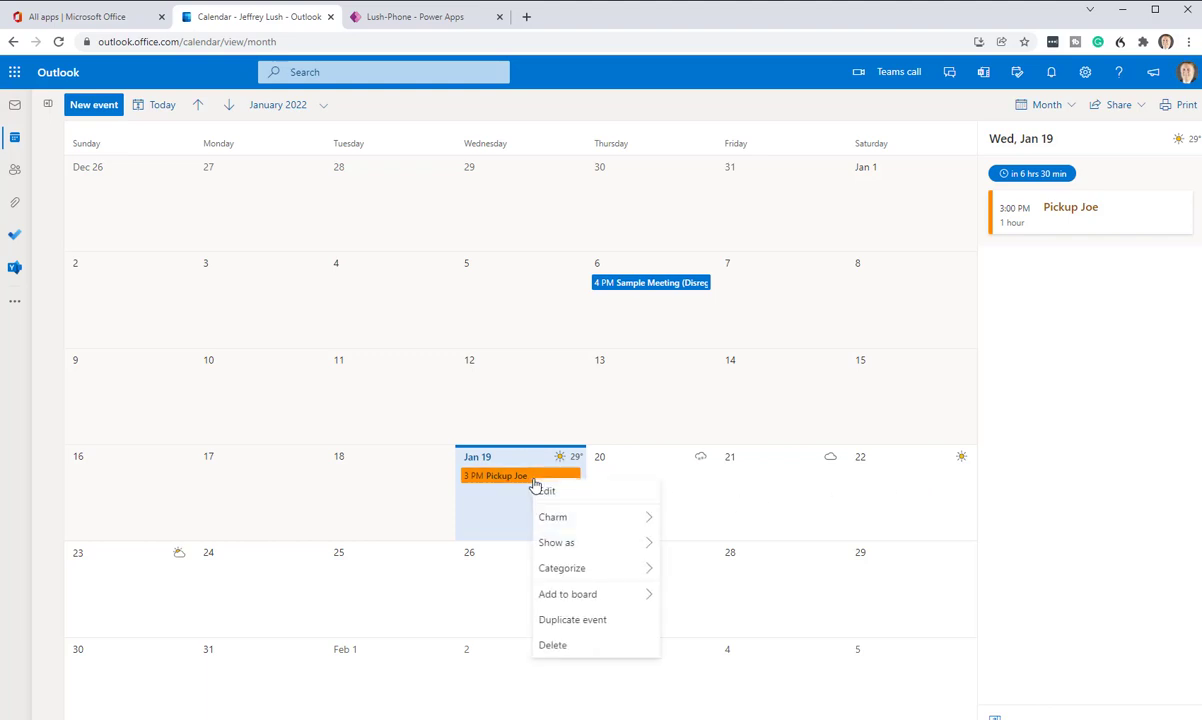
click(588, 621)
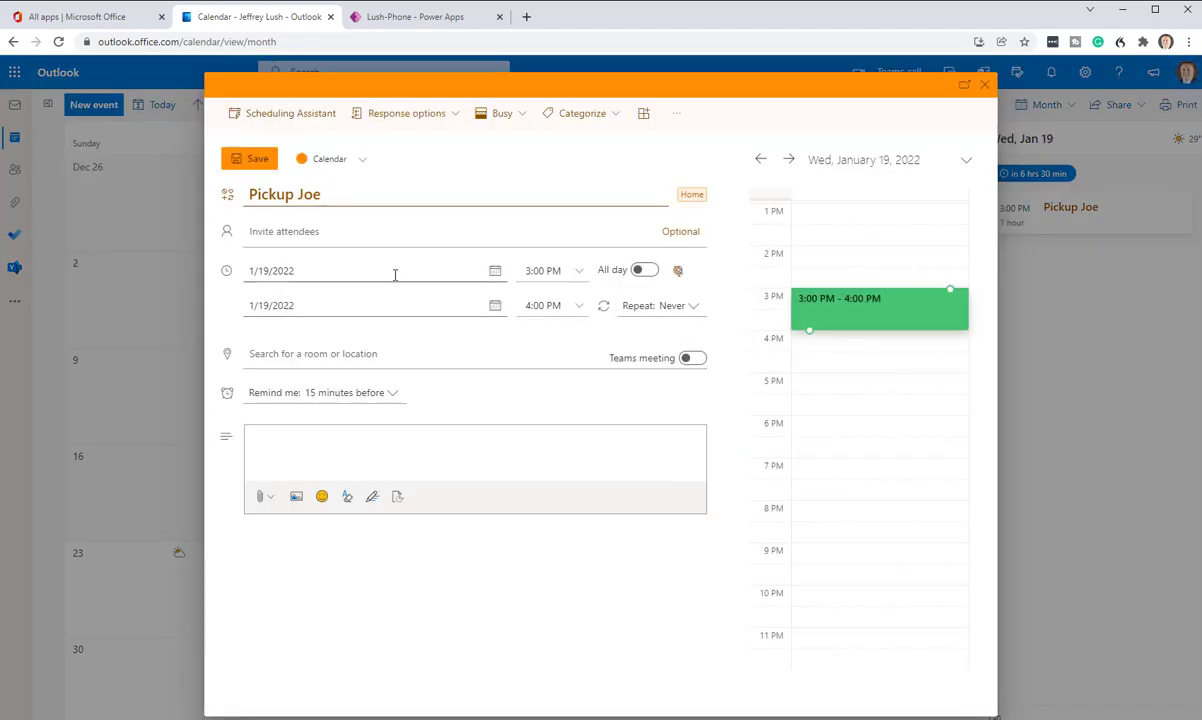
click(495, 270)
click(342, 401)
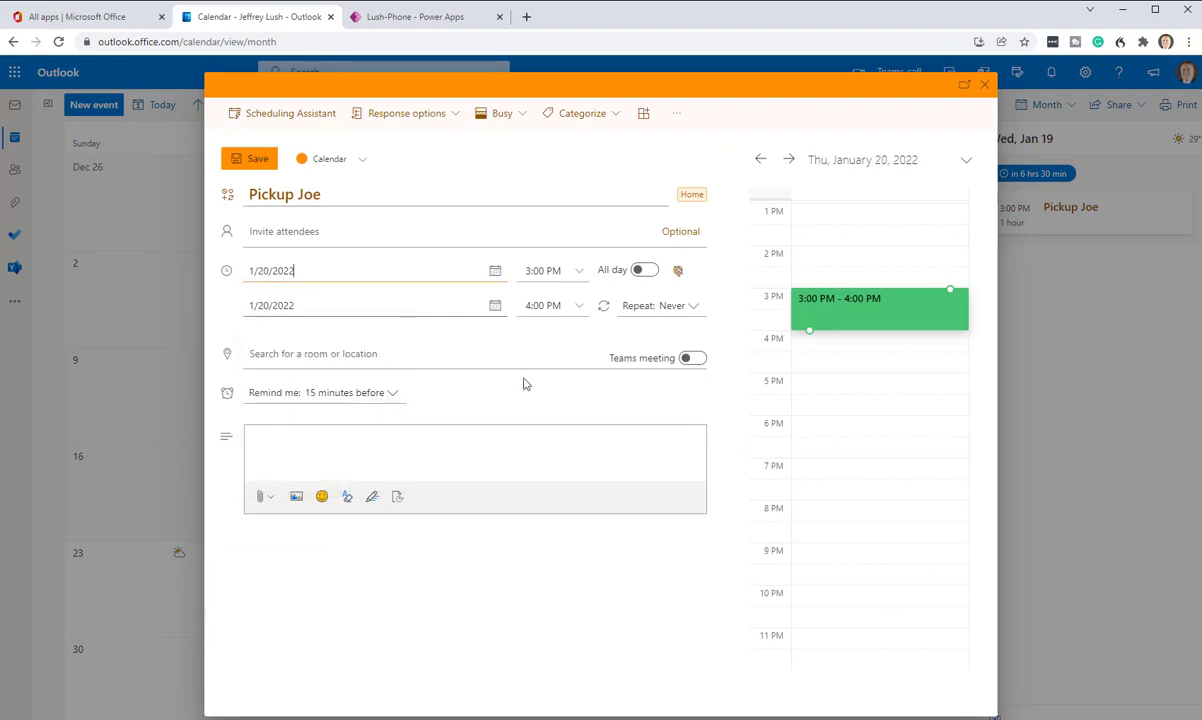
click(255, 163)
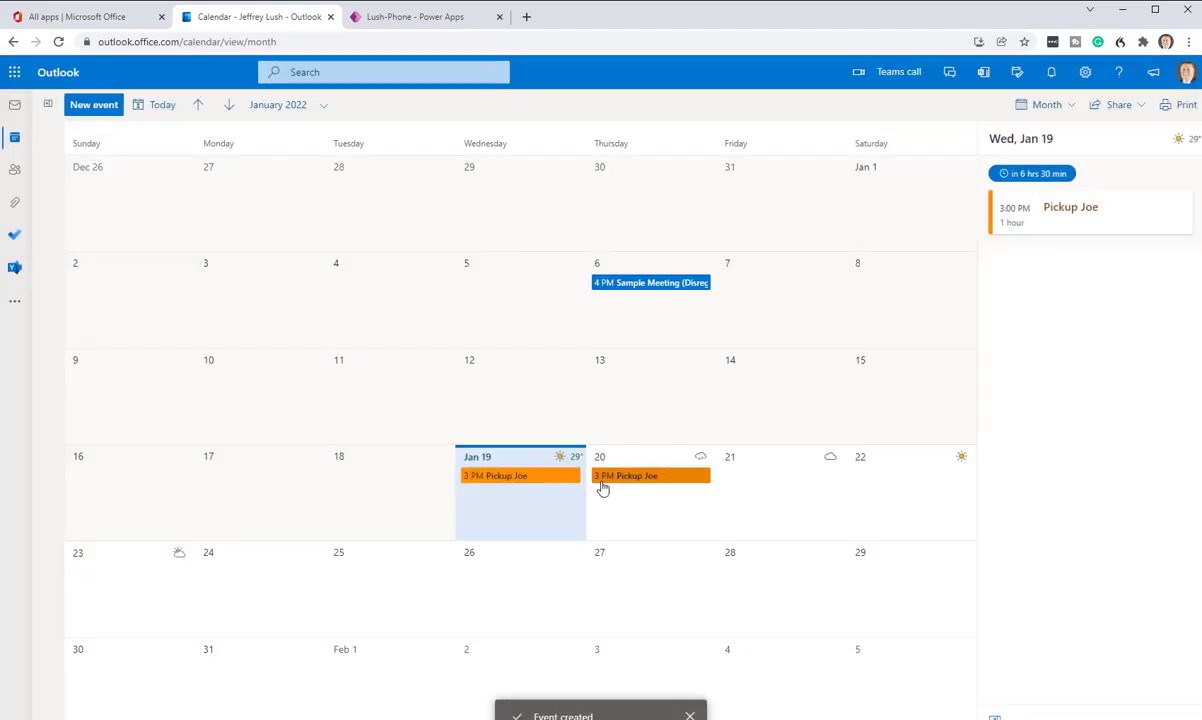
Duplicate the January 20 pickup event, set the copy's date to January 21, 2022 and save it.
right_click(655, 479)
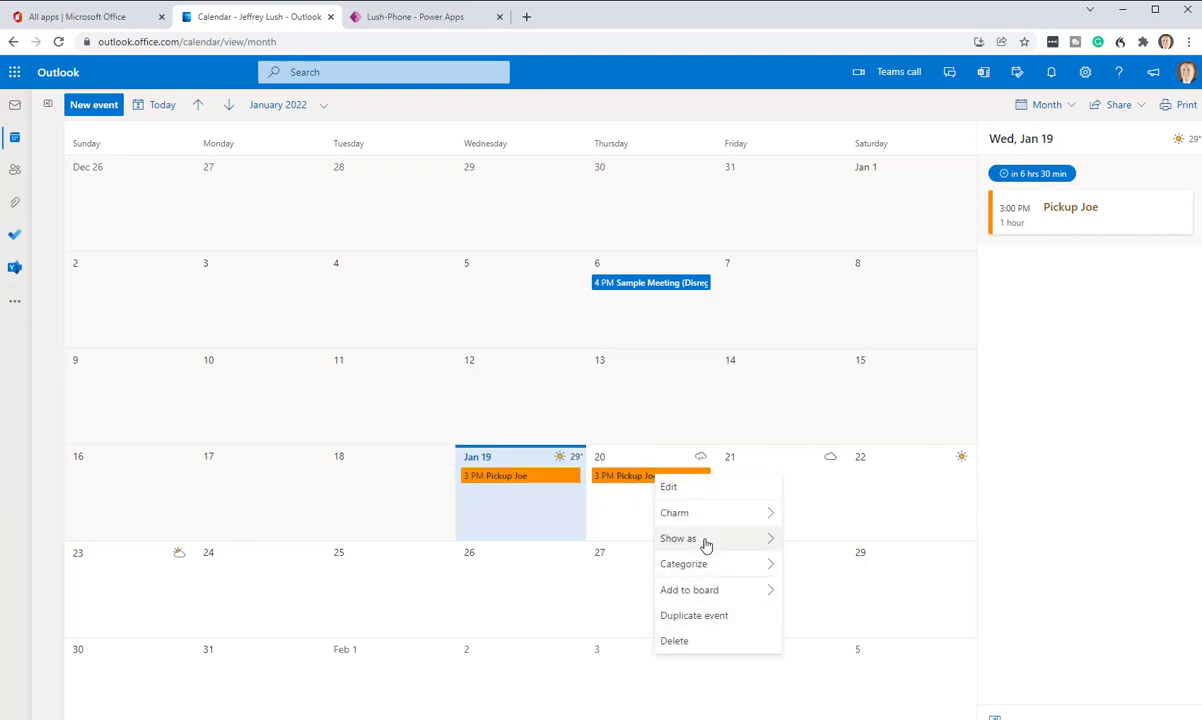
click(724, 616)
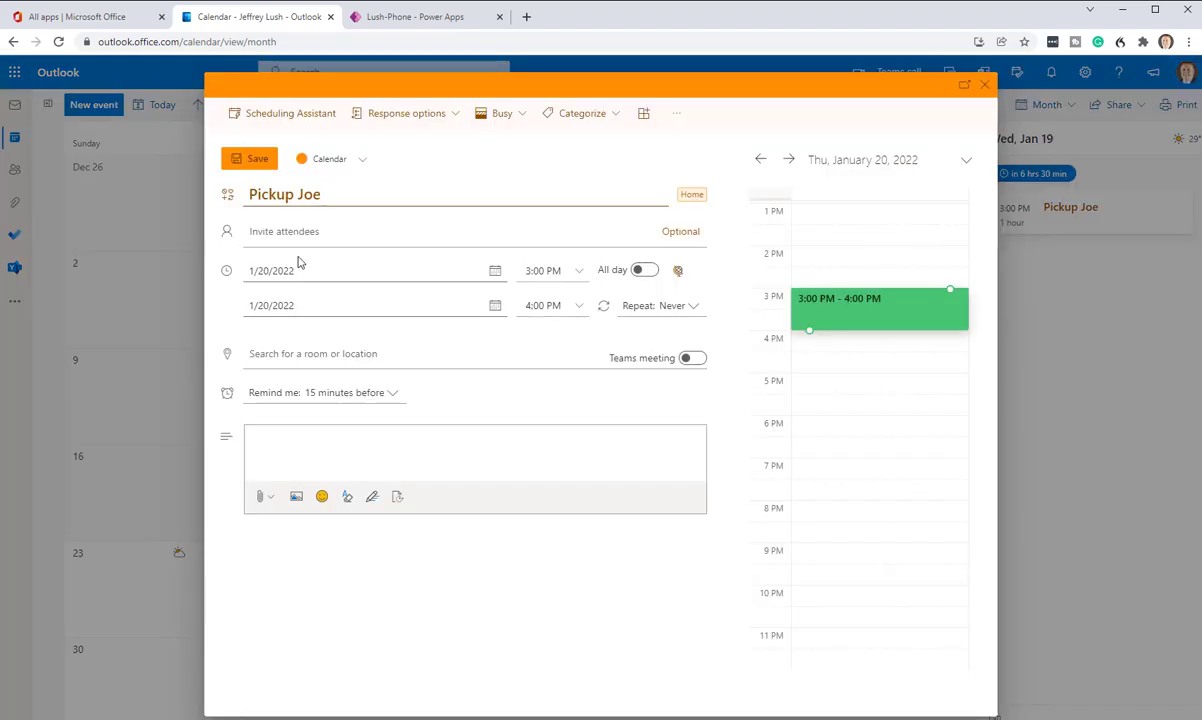
click(497, 270)
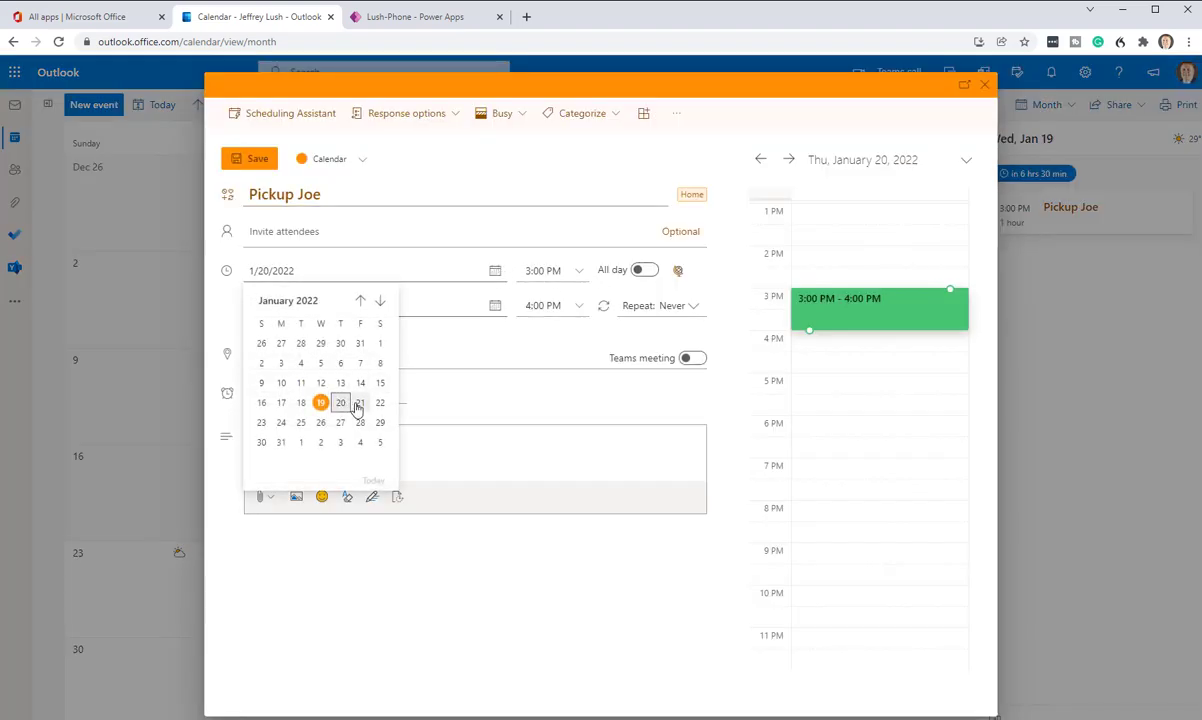
click(337, 388)
click(255, 160)
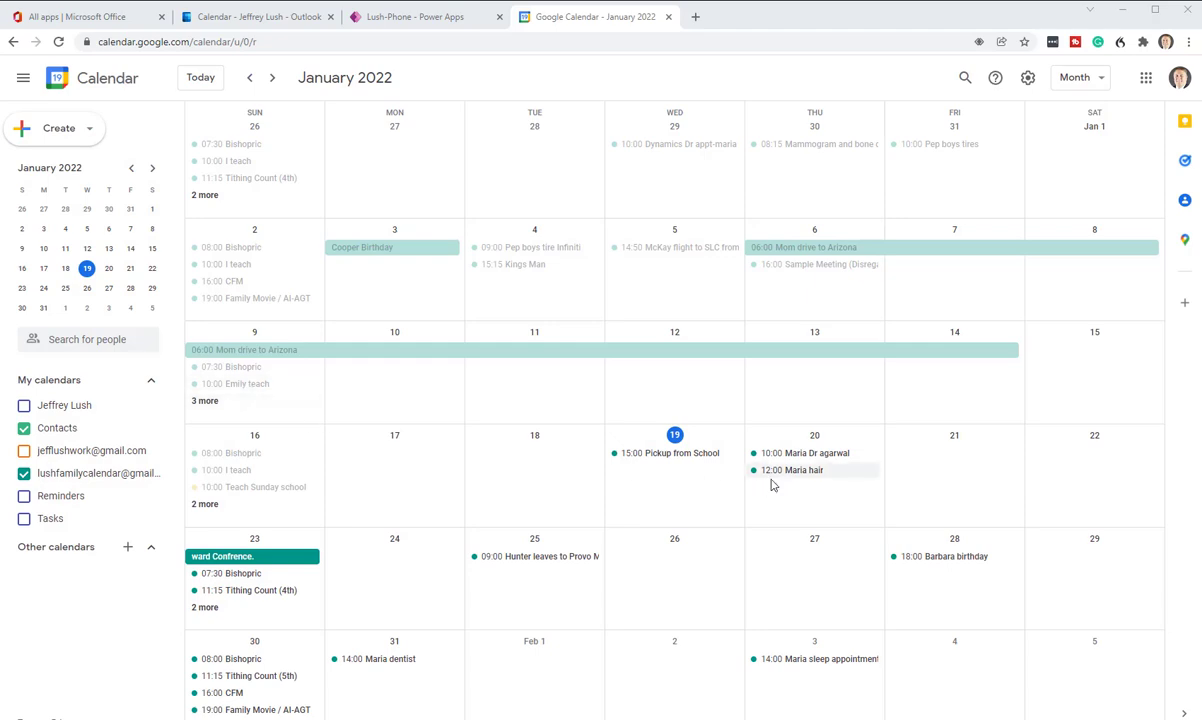
In Google Calendar, view the details of the January 19 "Pickup from School" event and close them.
click(682, 461)
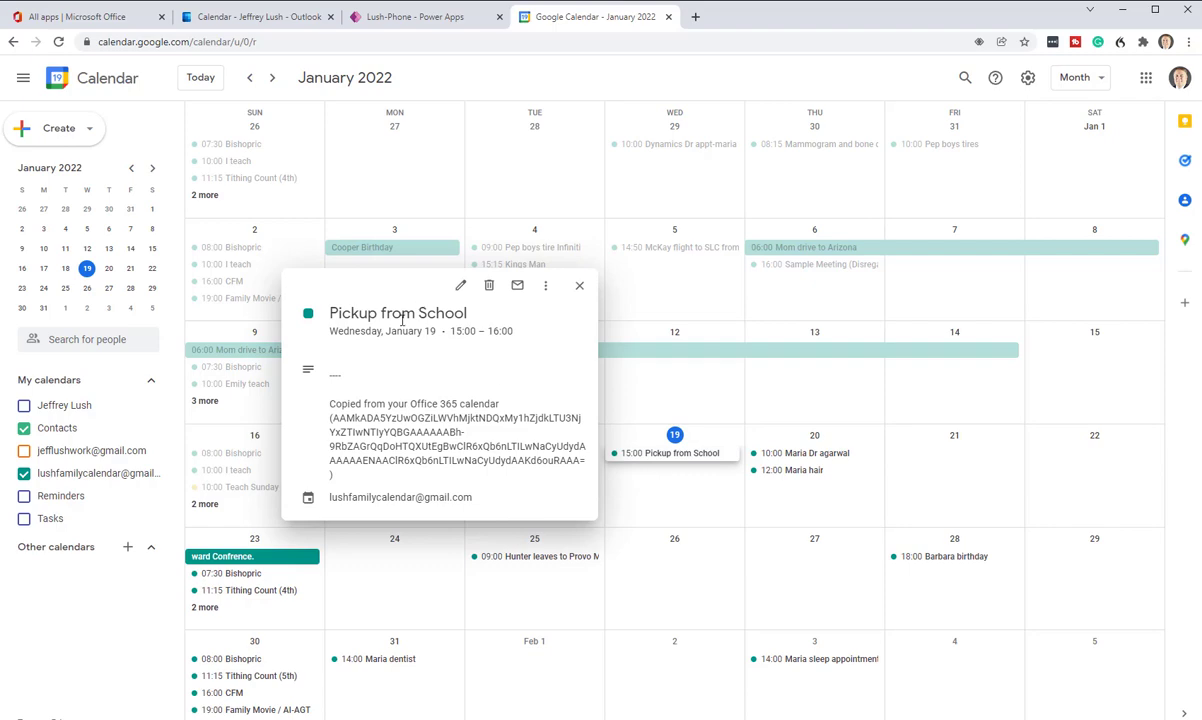
click(686, 490)
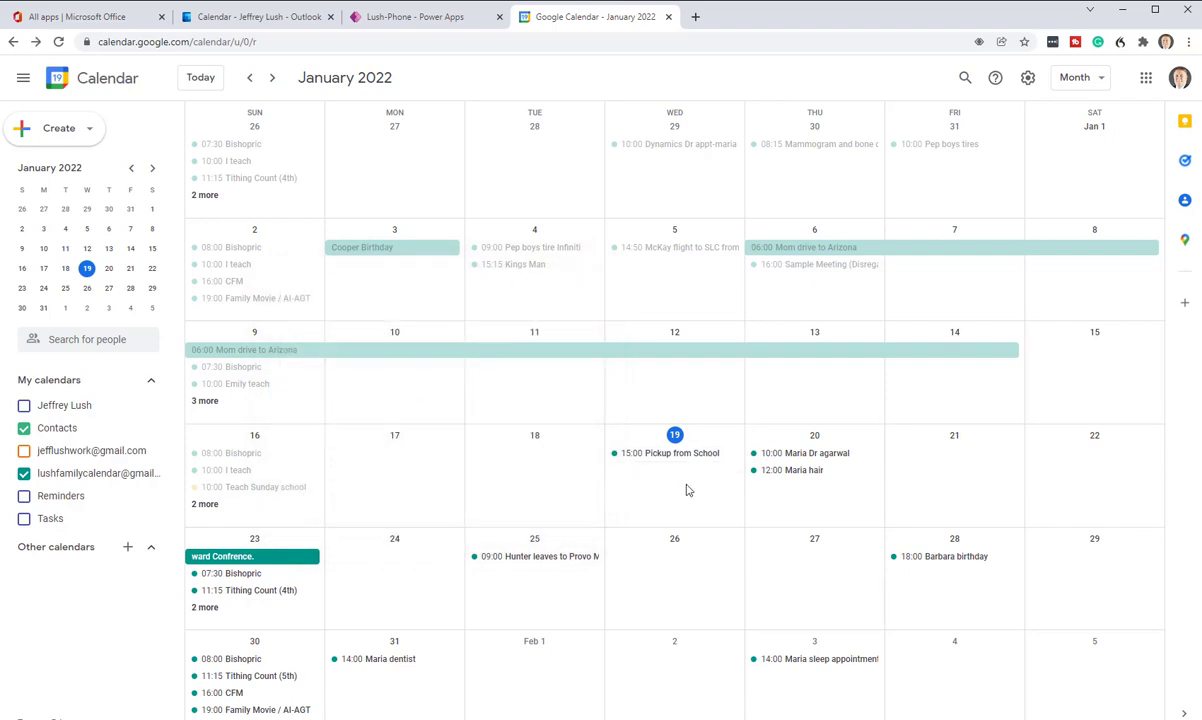
right_click(686, 490)
Start a new event on January 19 titled "Pickup" plus the child's first name.
click(669, 490)
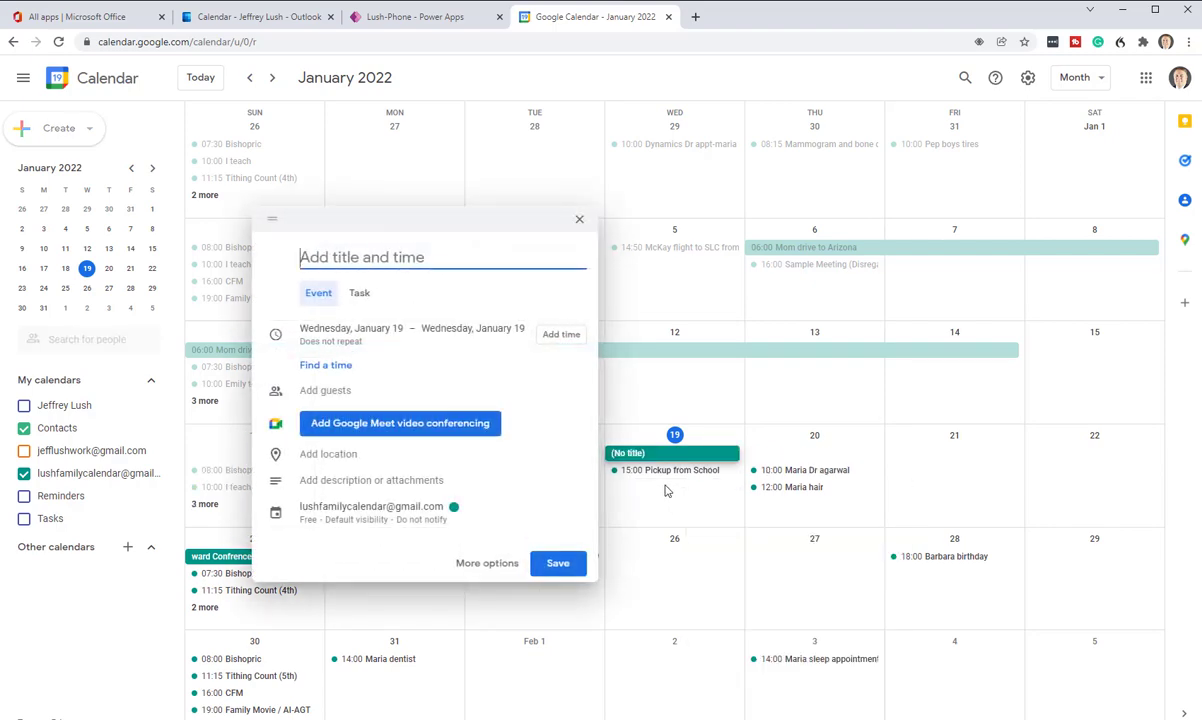
text(Pick)
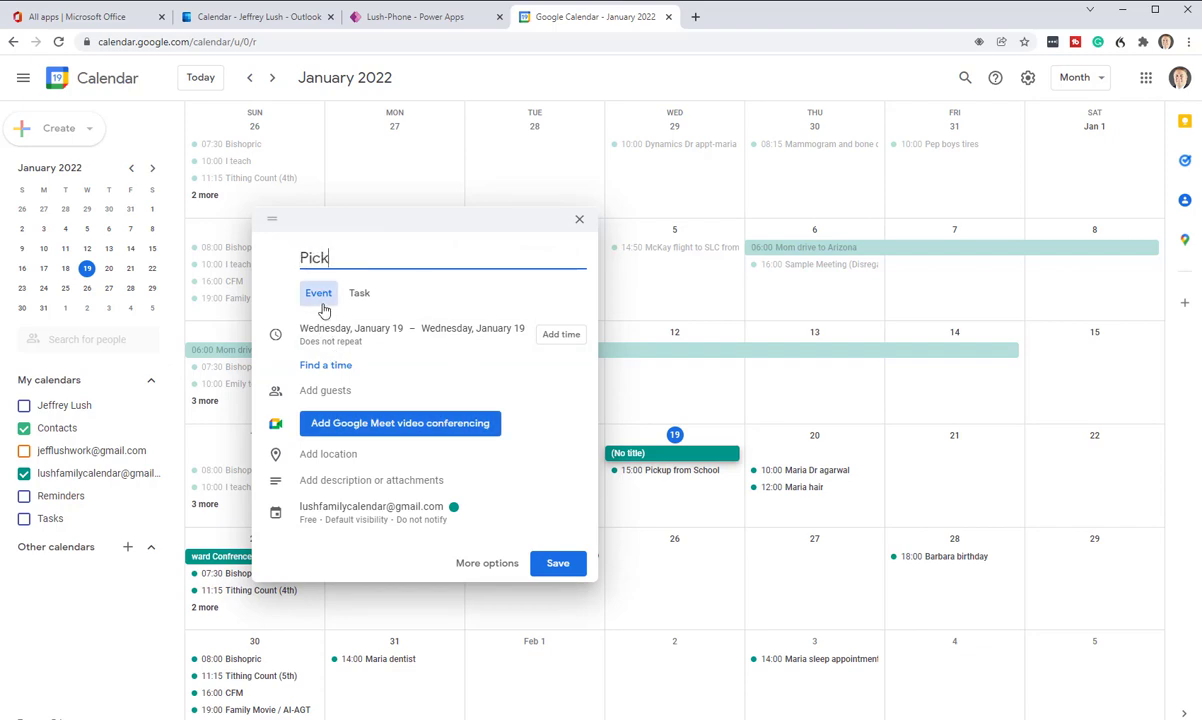
text(up Jpo)
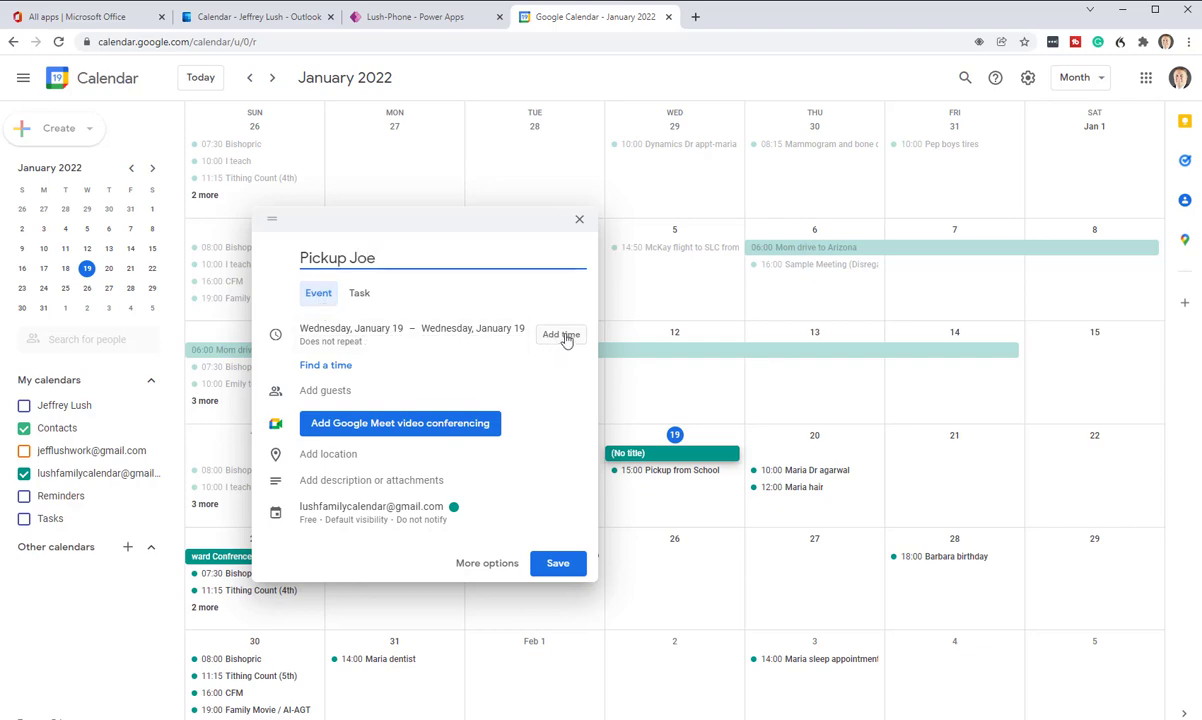
Add a time to the new pickup event, from 15:15 to 15:45.
click(563, 336)
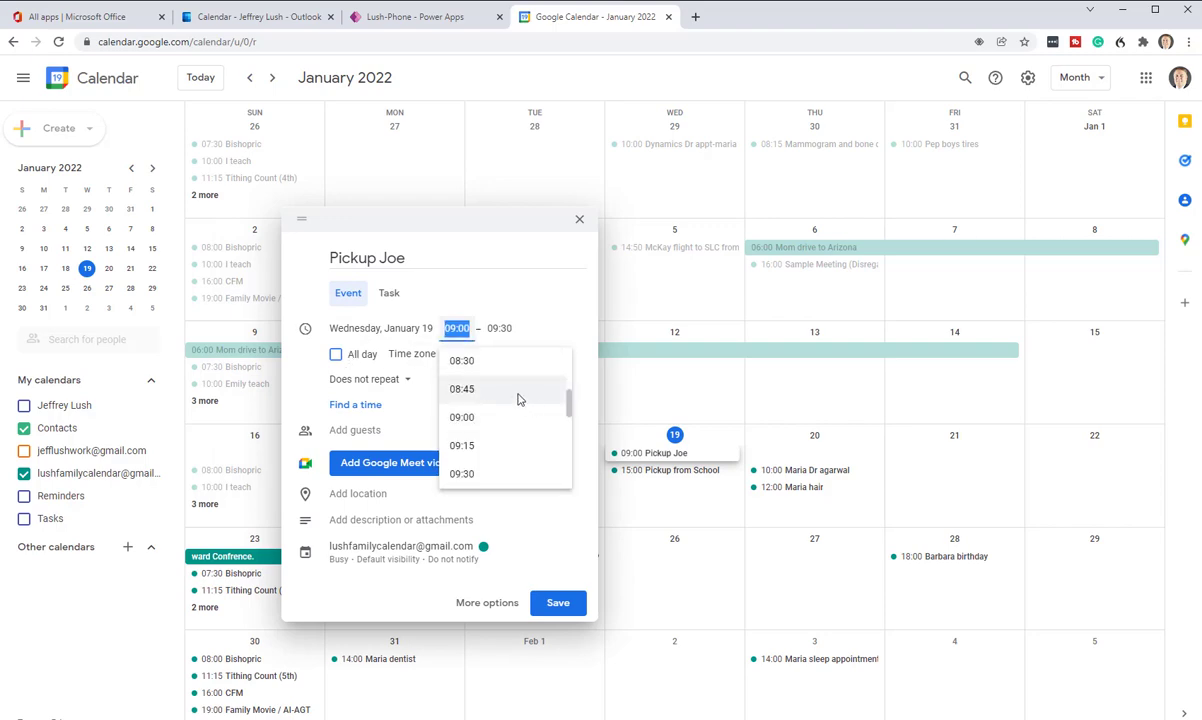
scroll(510, 415, down, 4)
scroll(507, 423, up, 2)
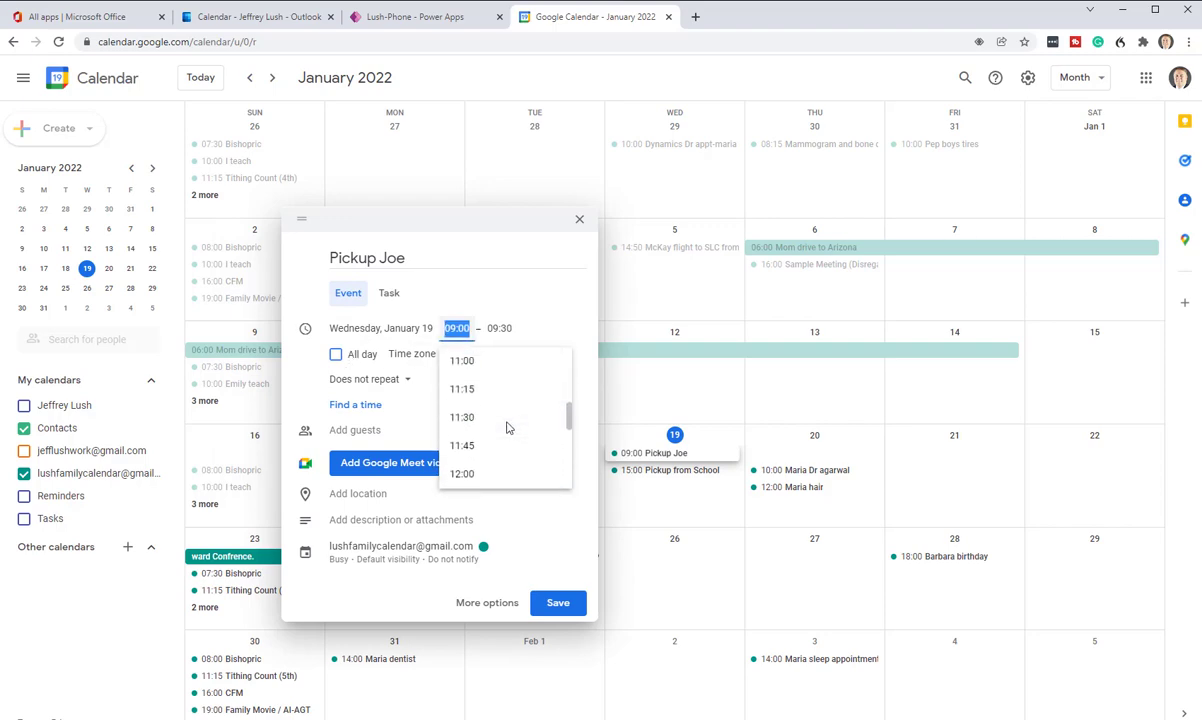
scroll(507, 426, up, 2)
scroll(510, 430, down, 4)
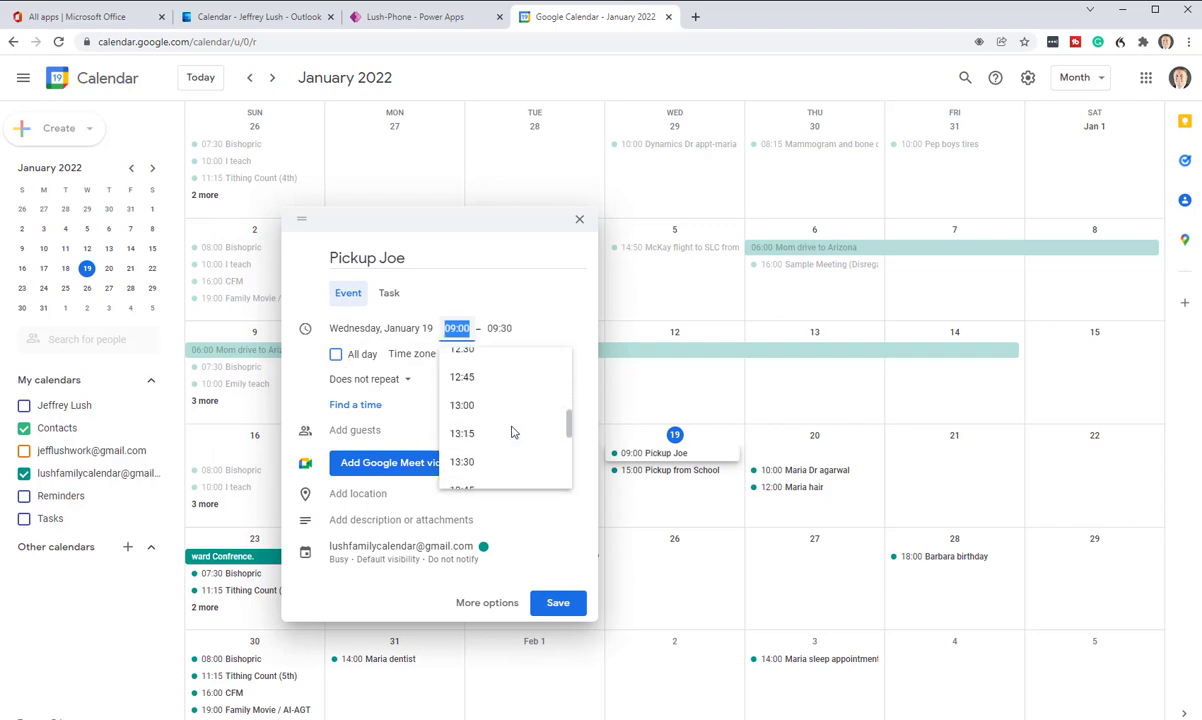
scroll(512, 431, down, 4)
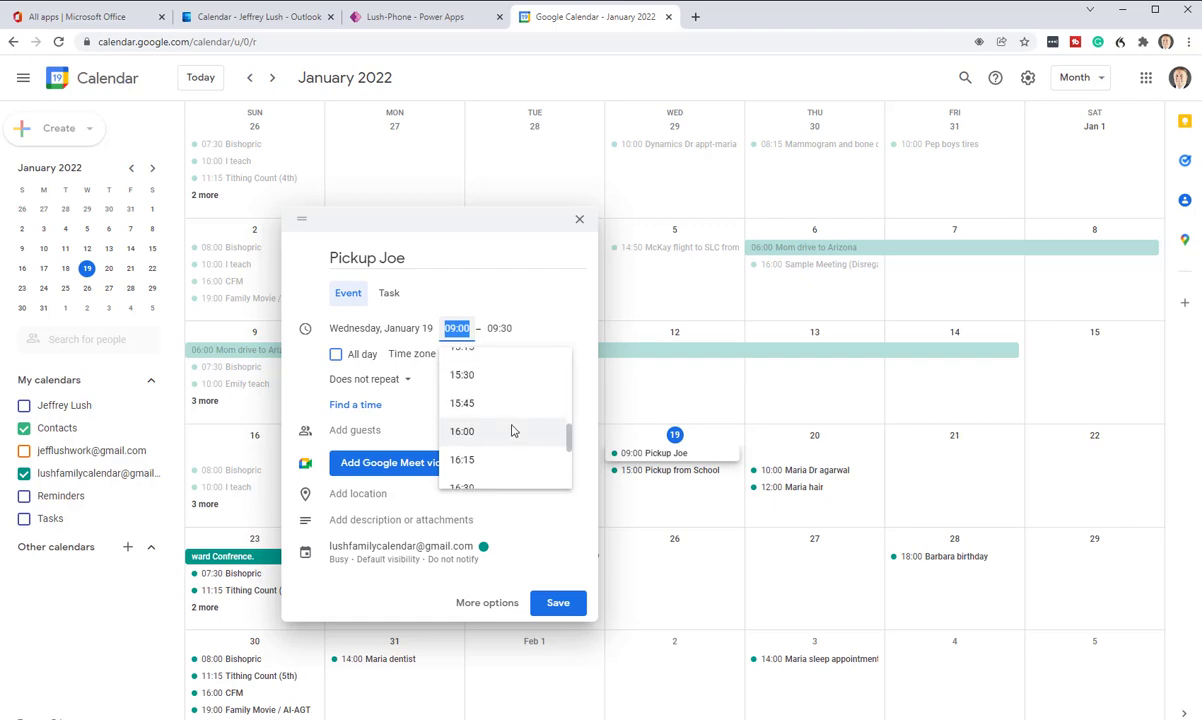
click(497, 354)
click(499, 329)
click(449, 385)
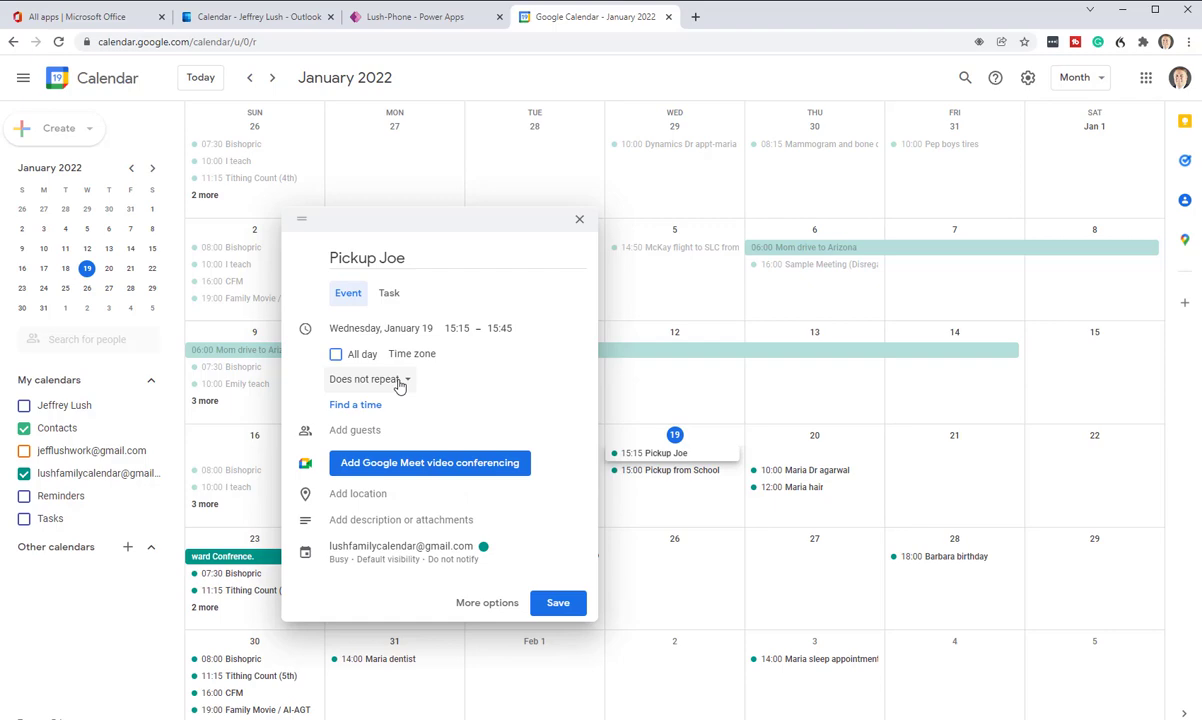
Make the new pickup event repeat daily and open its full set of event options.
click(399, 384)
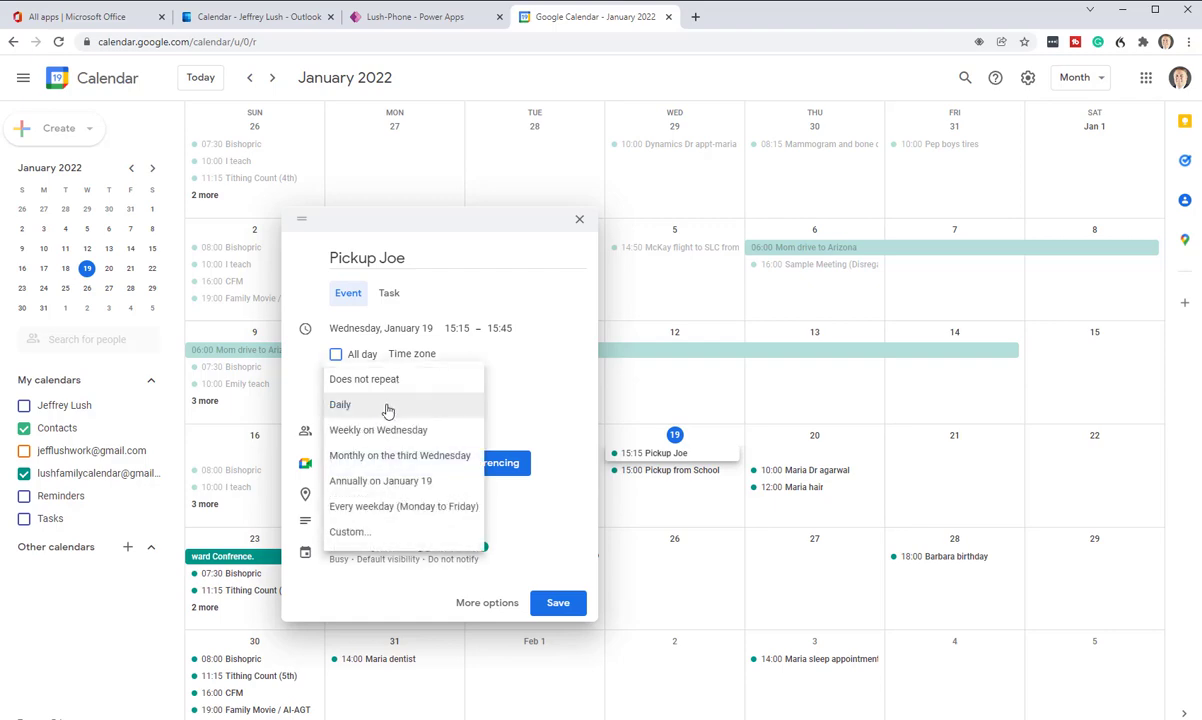
click(386, 405)
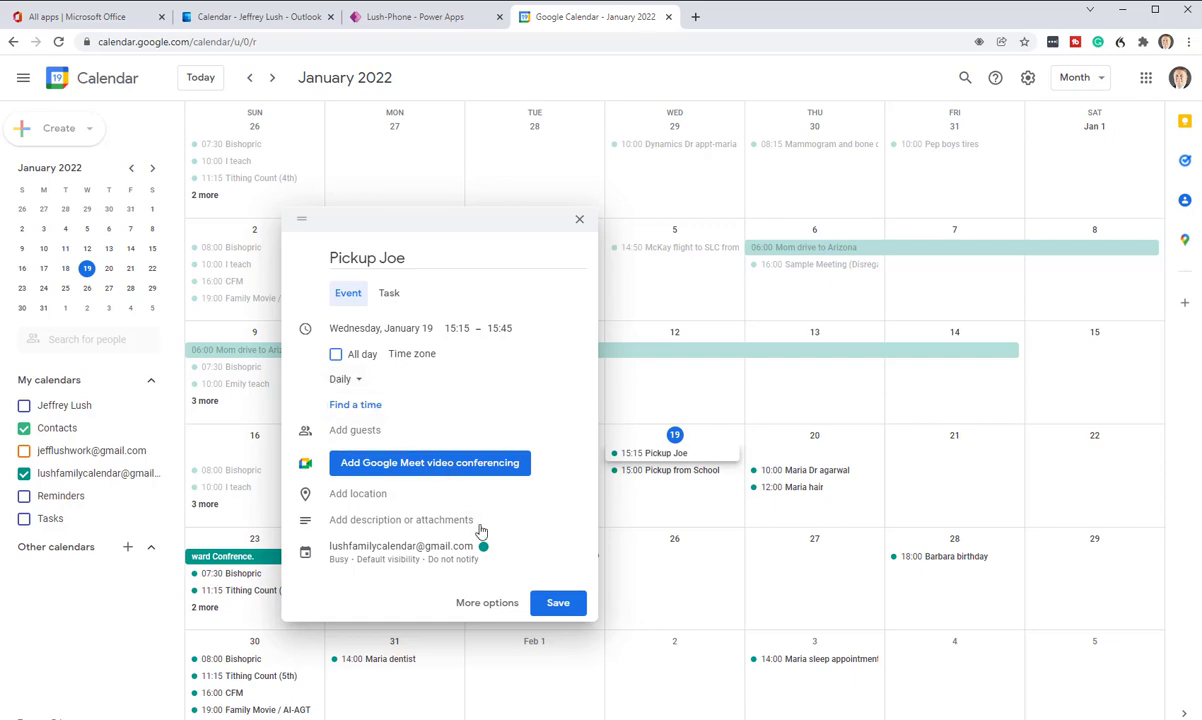
click(487, 603)
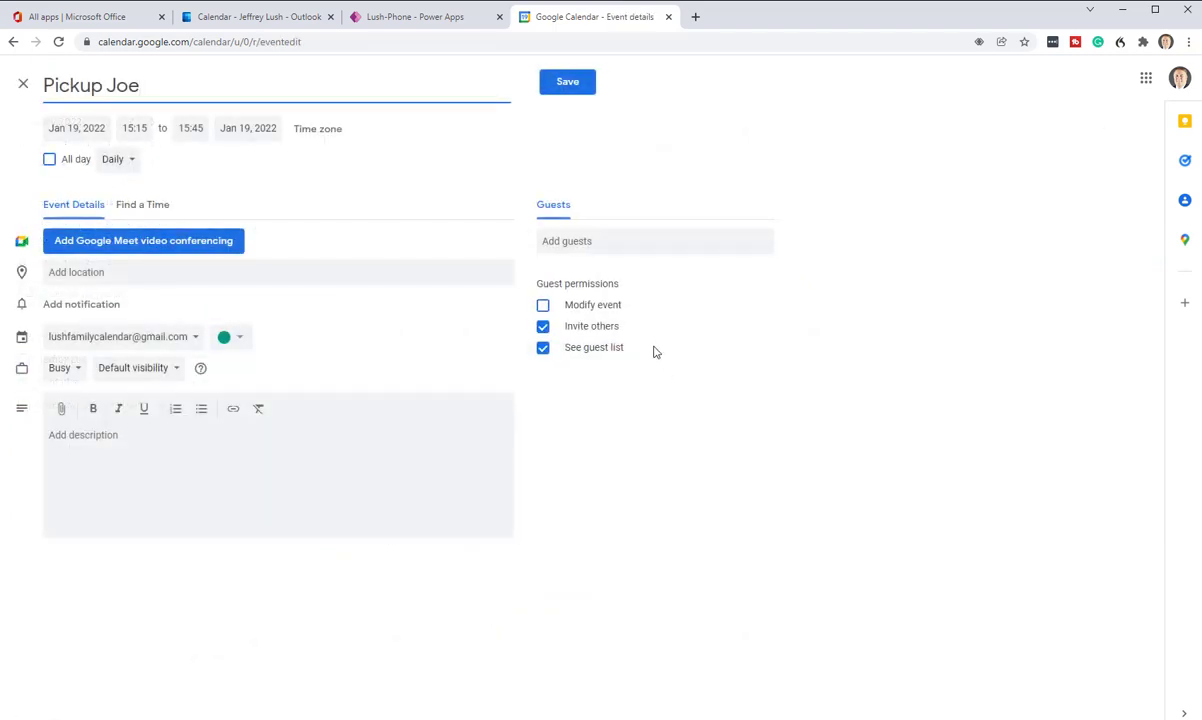
Try the Weekly on Wednesday recurrence for the pickup event.
click(114, 163)
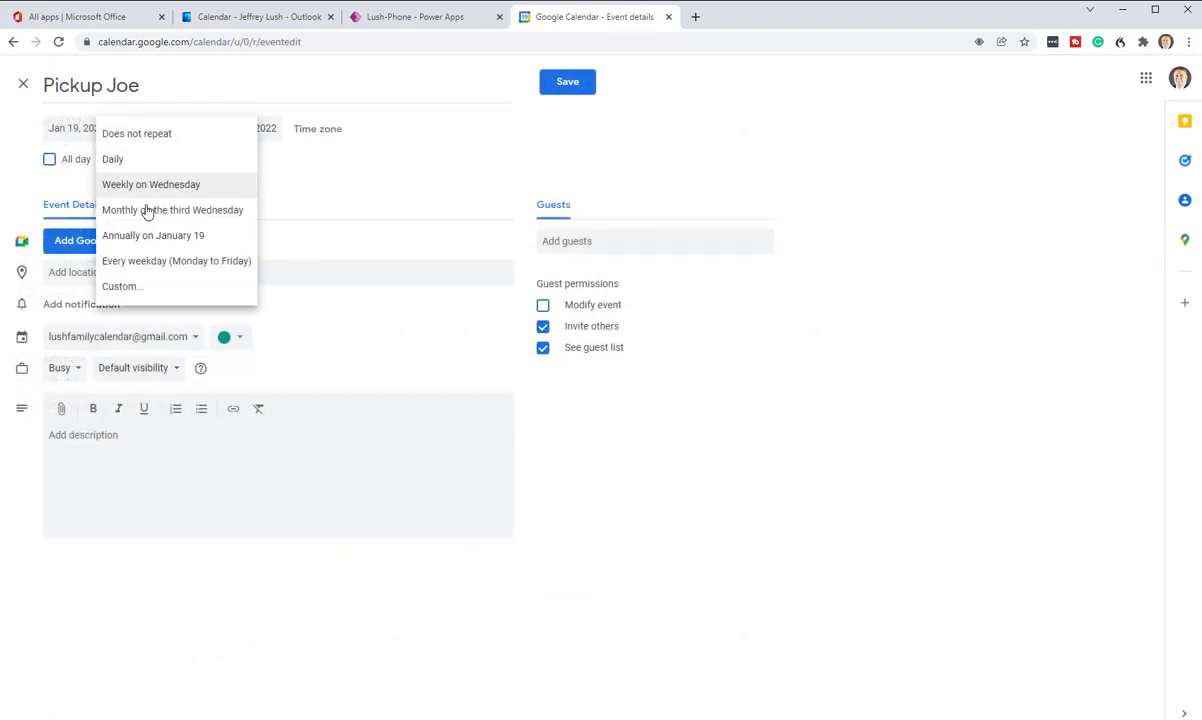
click(121, 164)
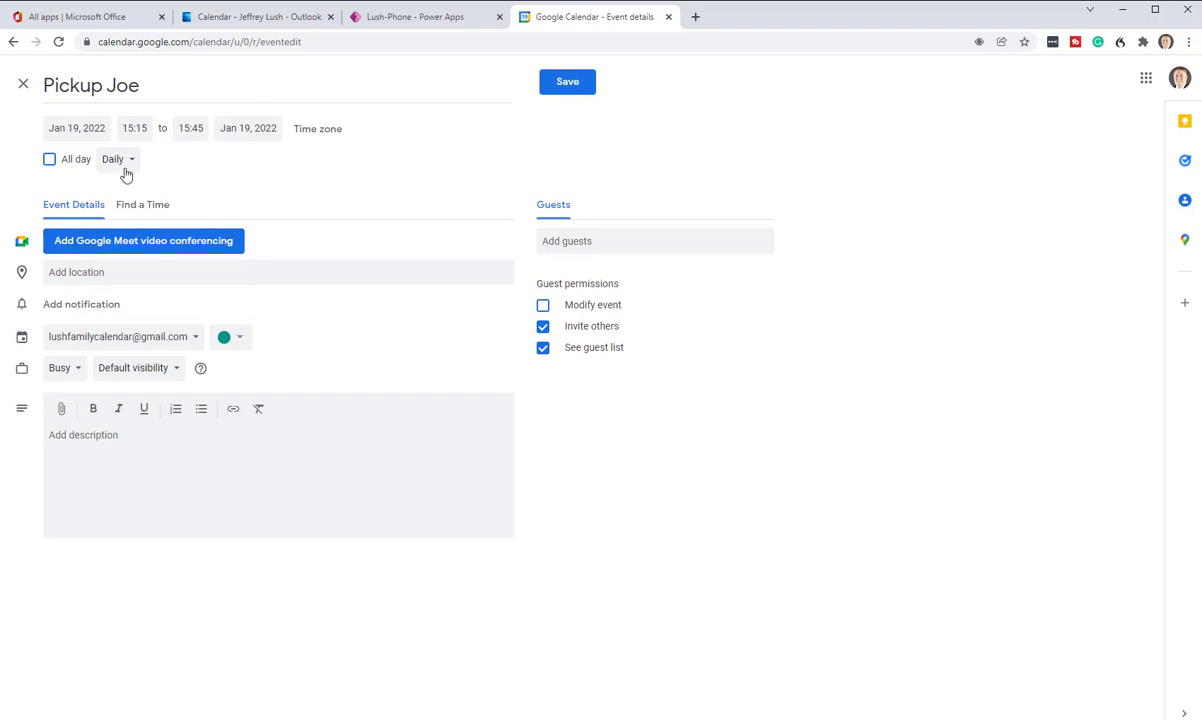
click(114, 164)
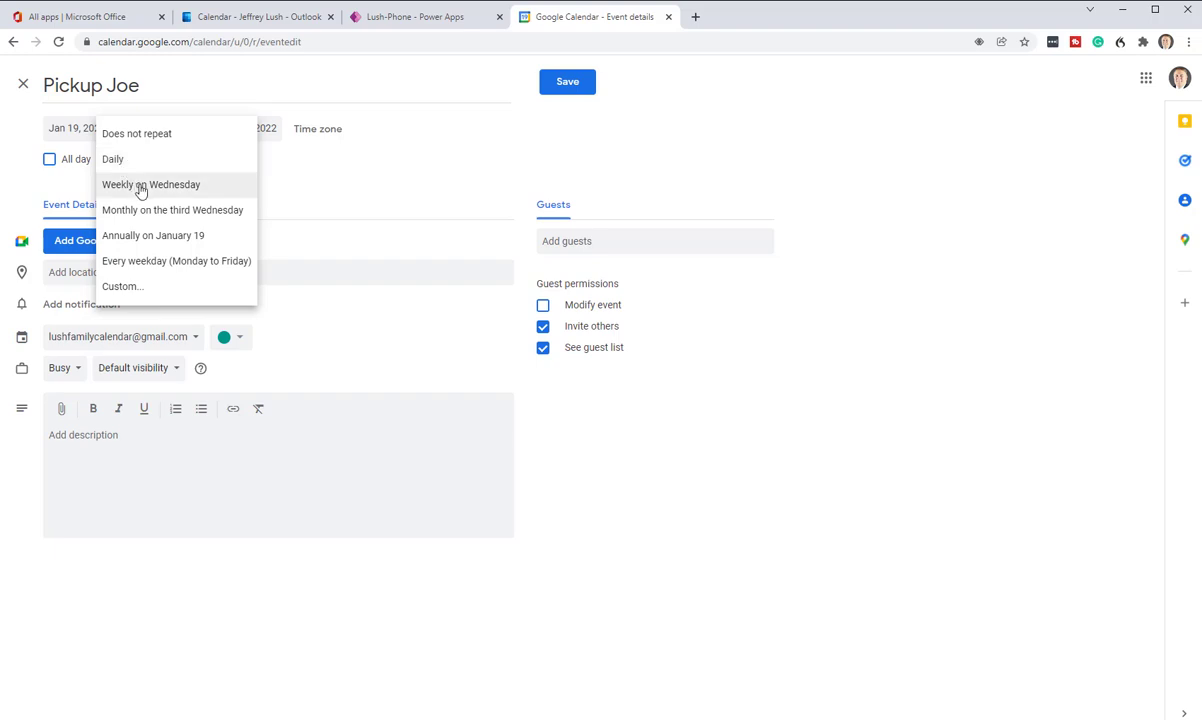
click(155, 185)
Set the pickup event's recurrence back to Daily and save the event.
click(167, 162)
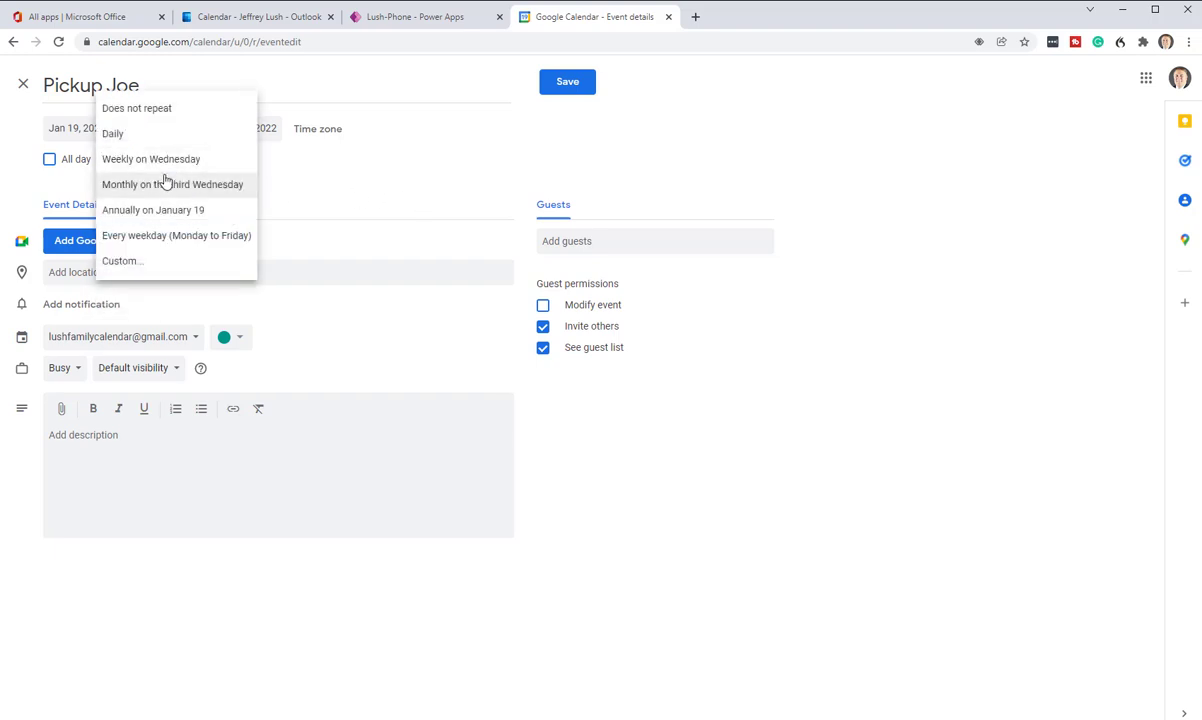
click(118, 136)
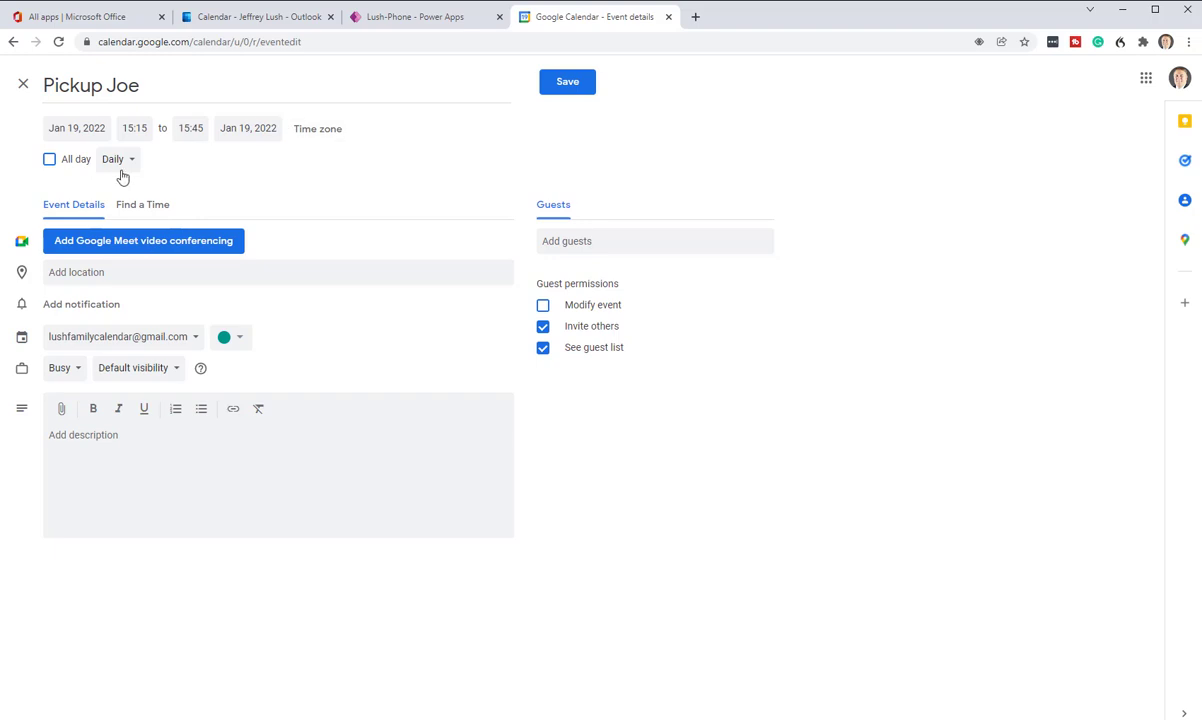
click(565, 89)
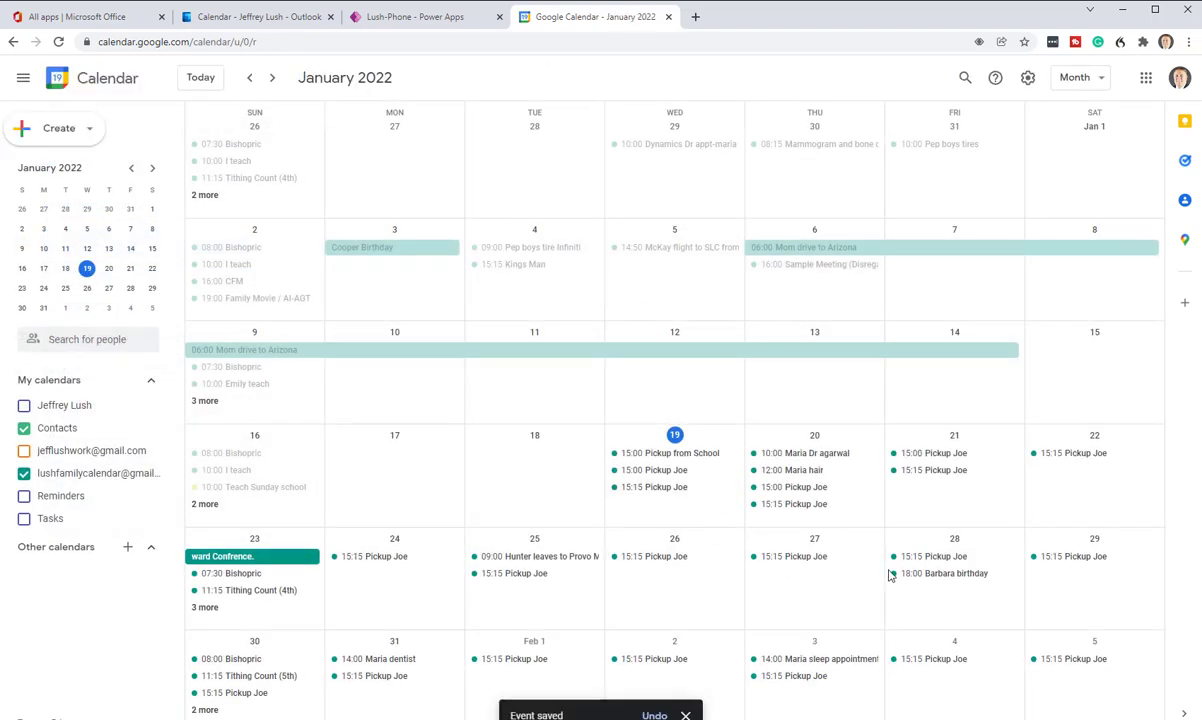
Give the 15:15 pickup event on January 19 a custom daily recurrence that ends on Jan 19, 2022.
click(655, 487)
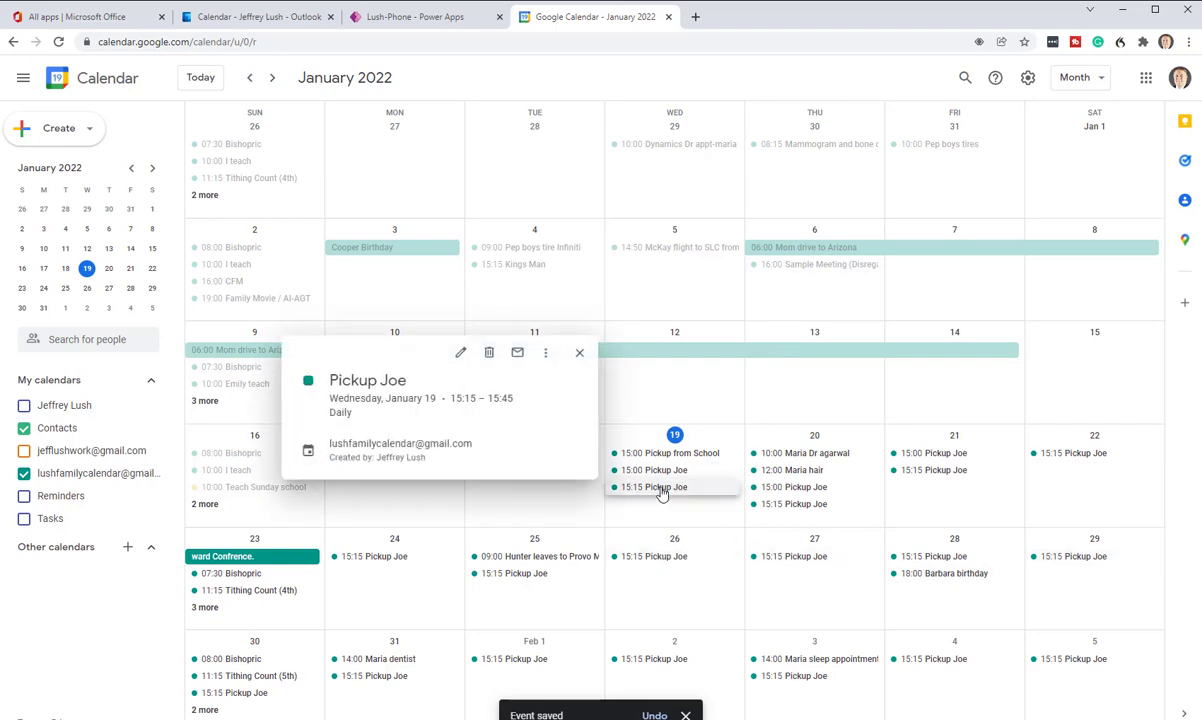
click(461, 353)
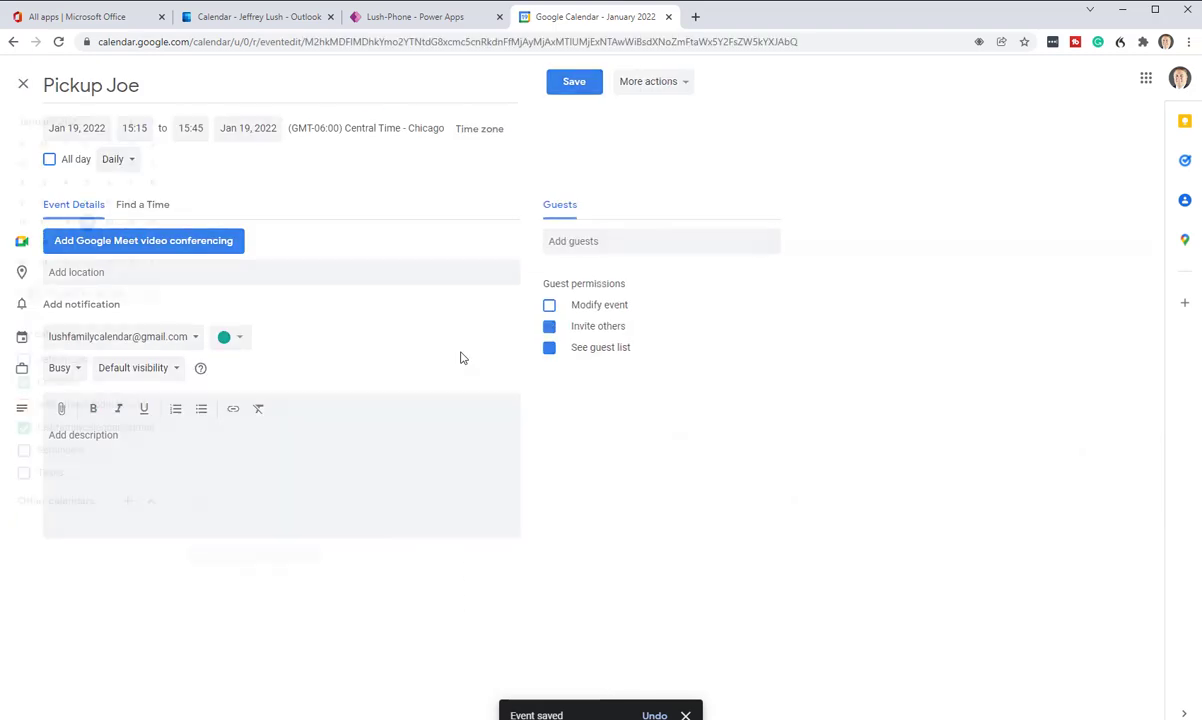
click(118, 160)
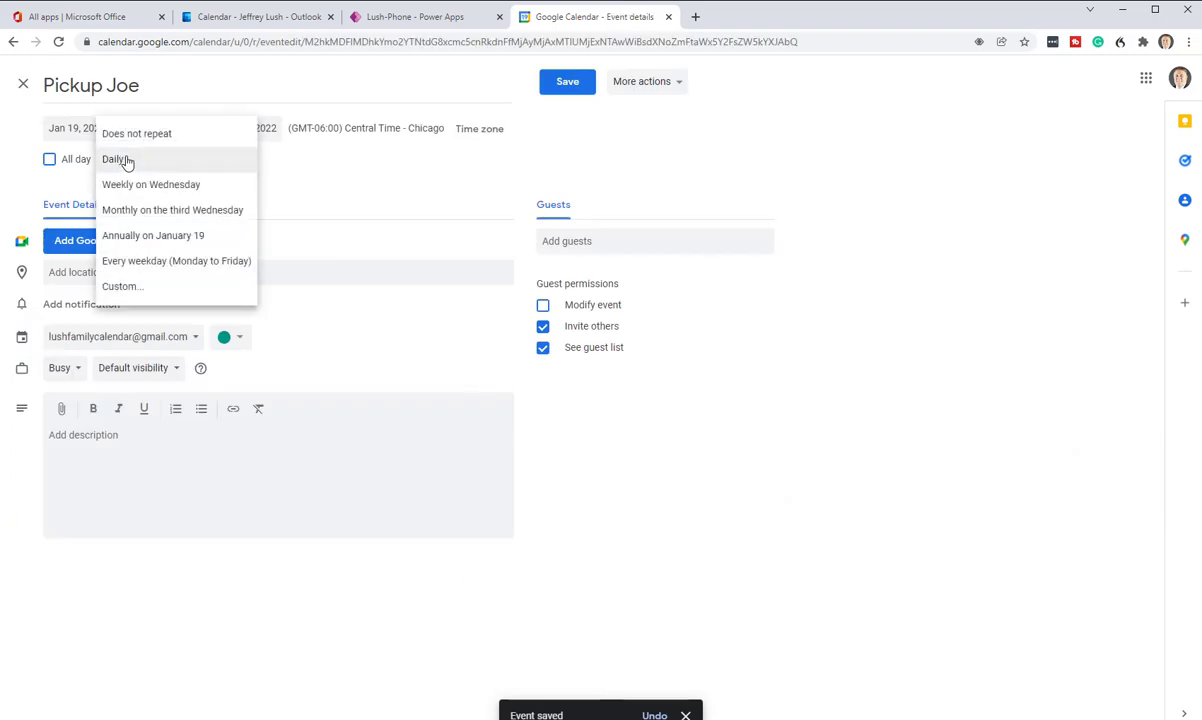
click(141, 289)
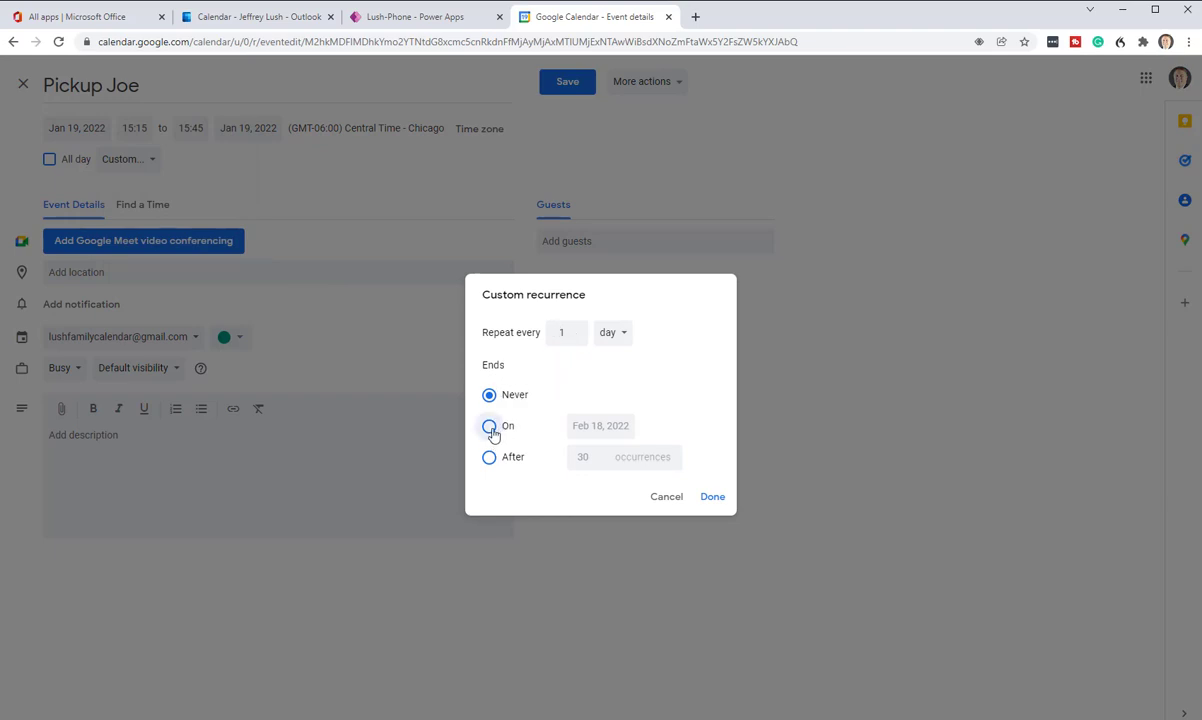
click(490, 428)
click(596, 430)
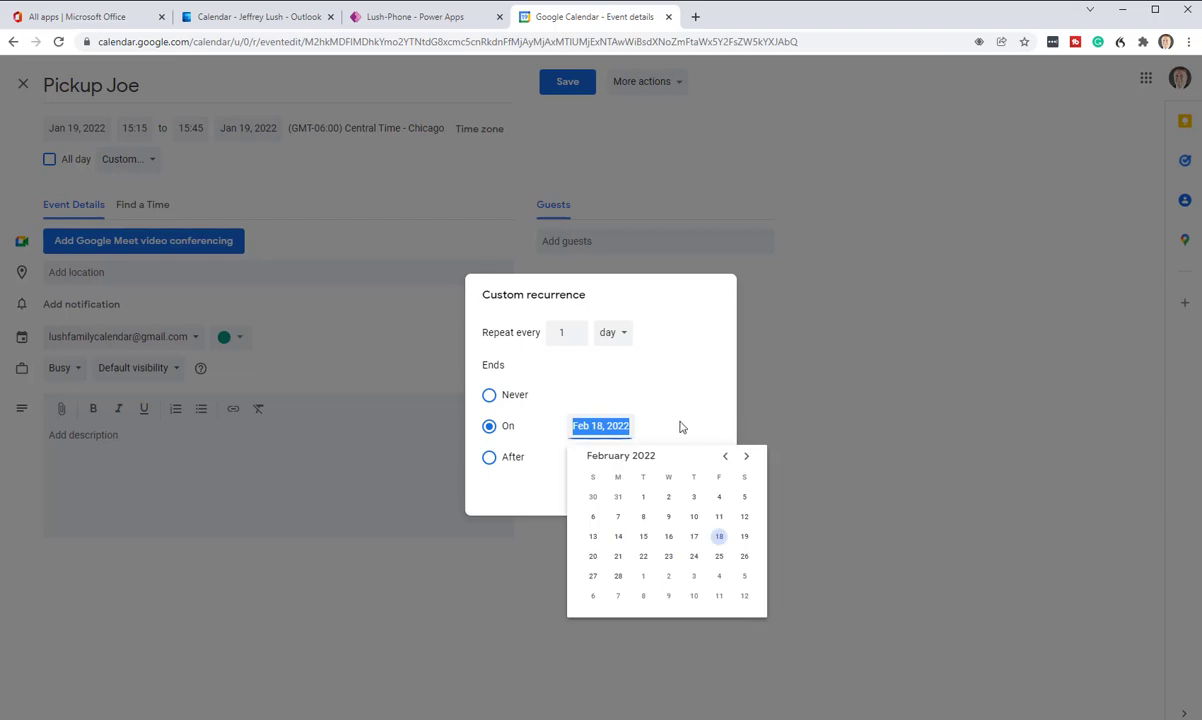
click(725, 456)
click(669, 556)
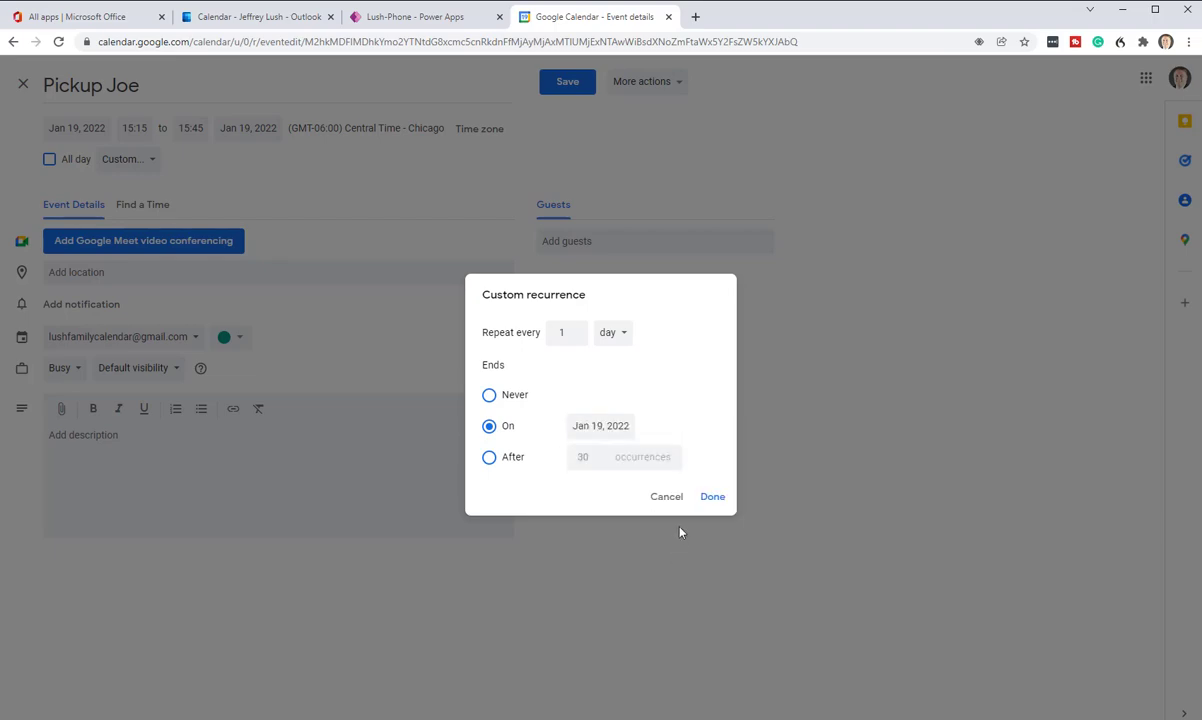
click(712, 496)
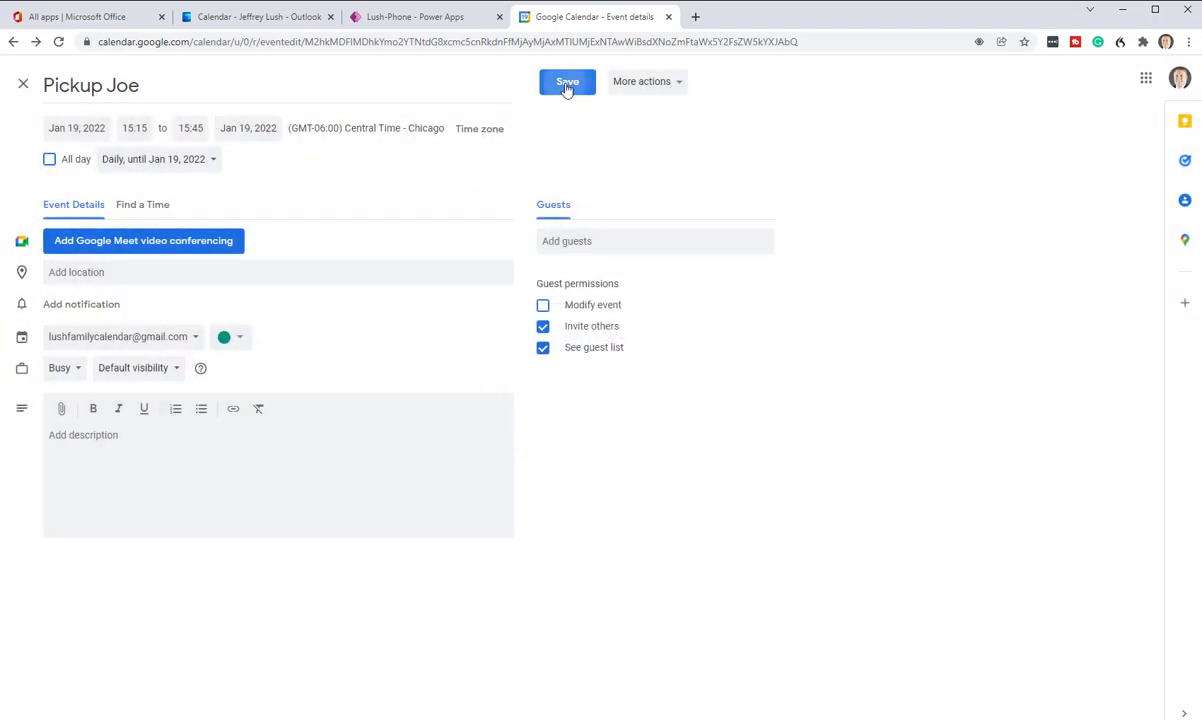
Save the pickup event and apply the recurrence change to all events in the series.
click(567, 81)
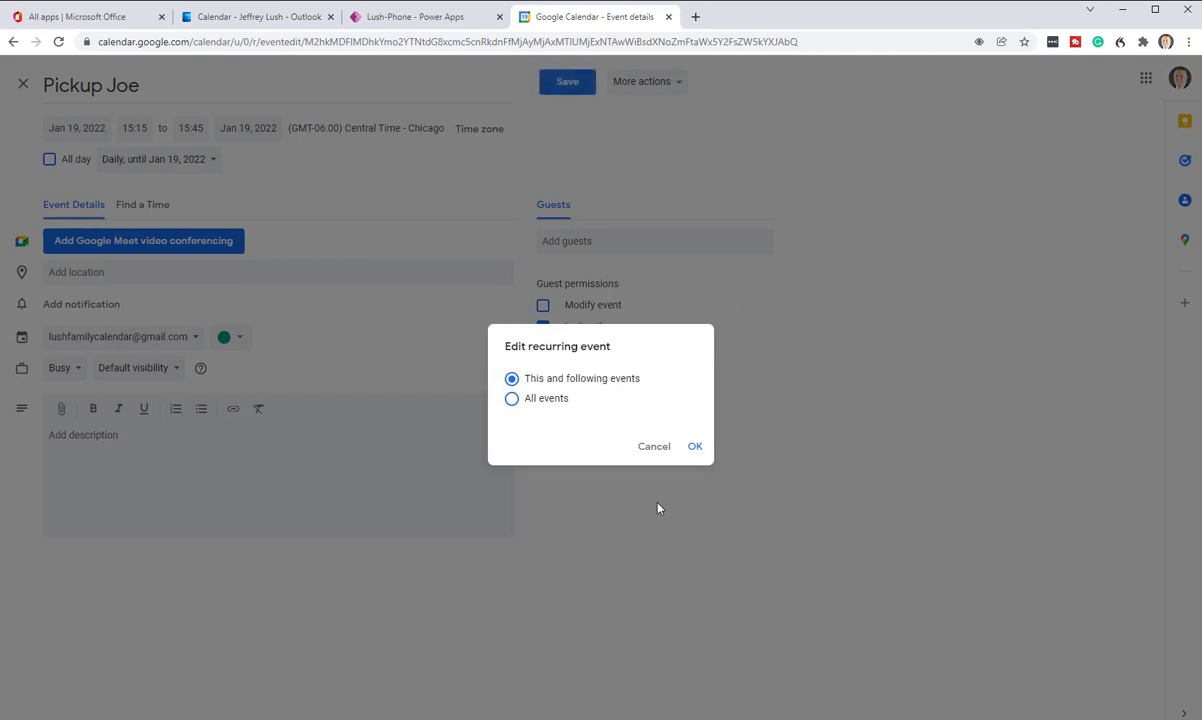
click(511, 398)
click(695, 447)
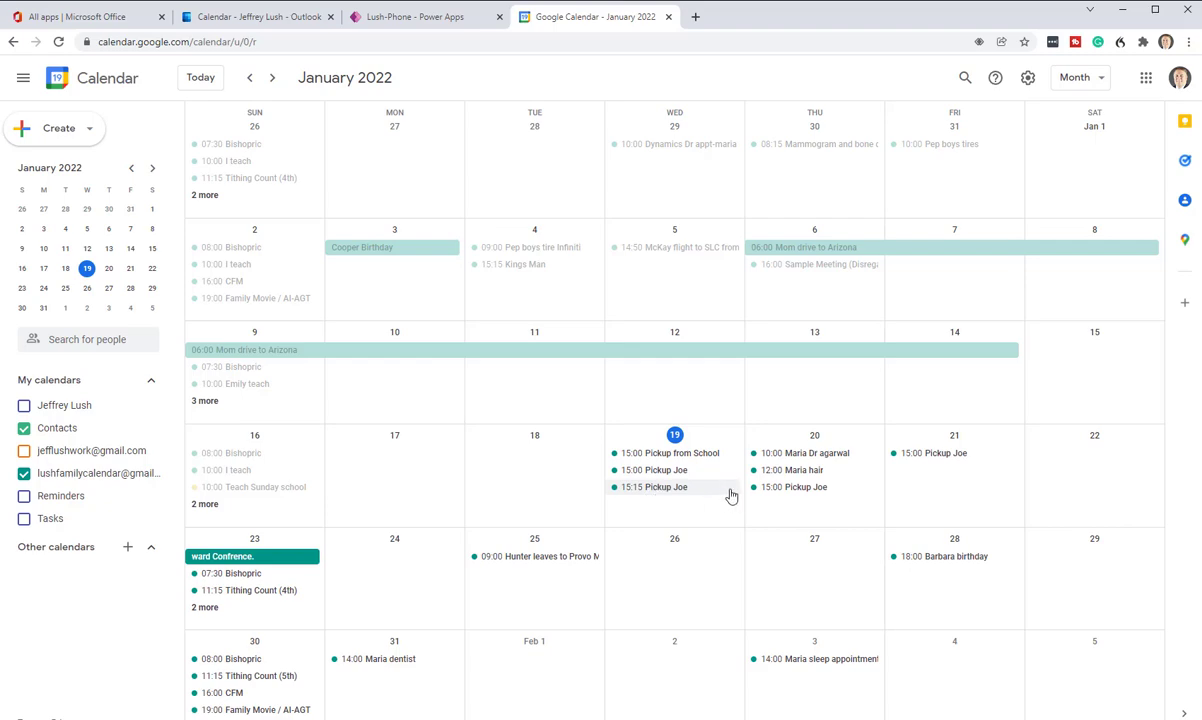
Reopen the 15:15 pickup event on January 19 and check its recurrence setting.
click(662, 494)
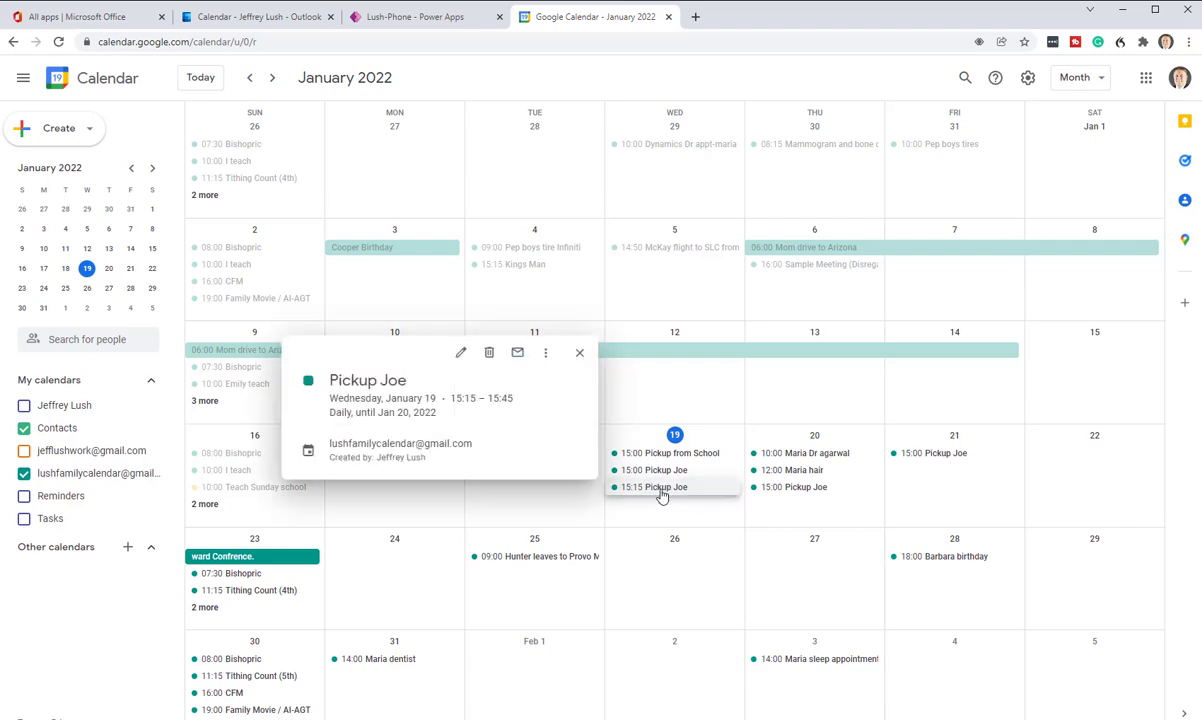
click(460, 352)
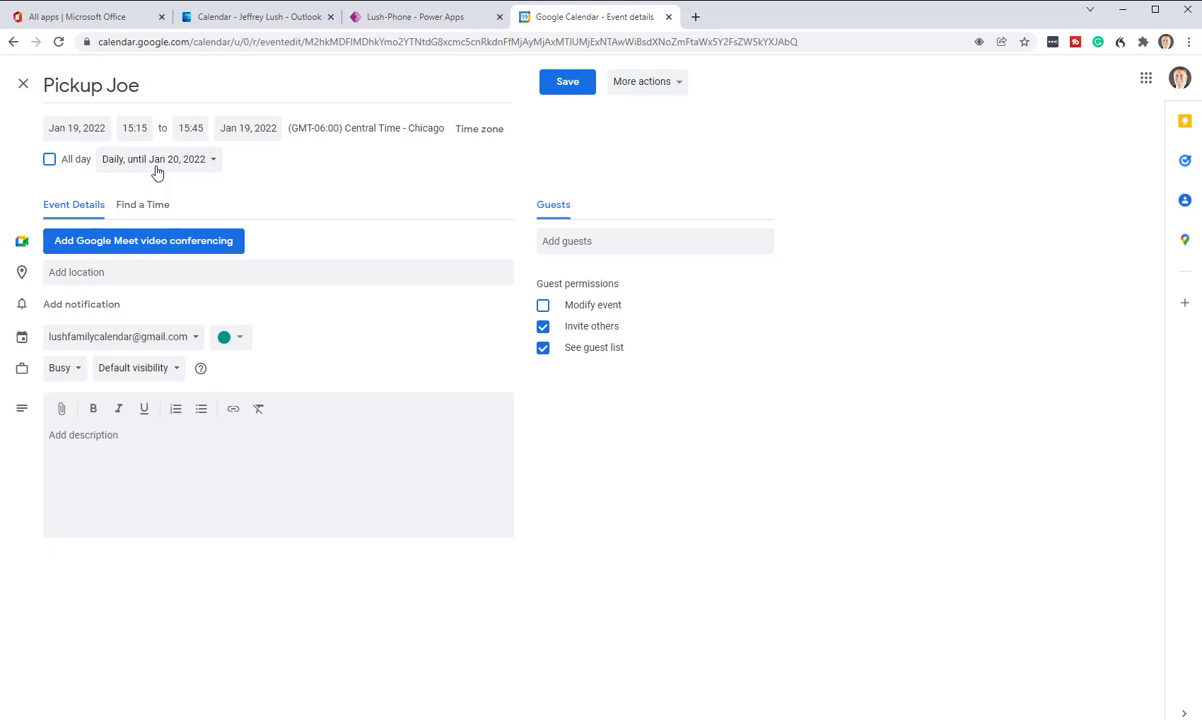
Switch to Outlook and open the January 19 pickup event's daily repeat settings from its full set of event options.
click(233, 18)
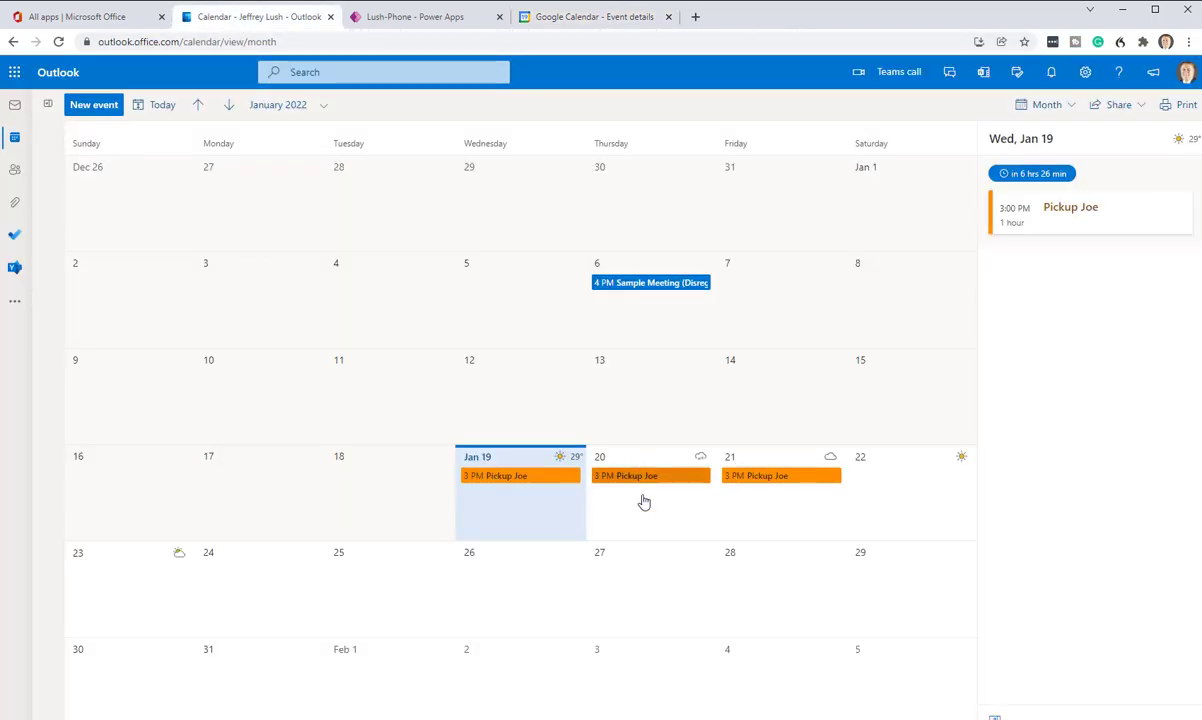
right_click(550, 478)
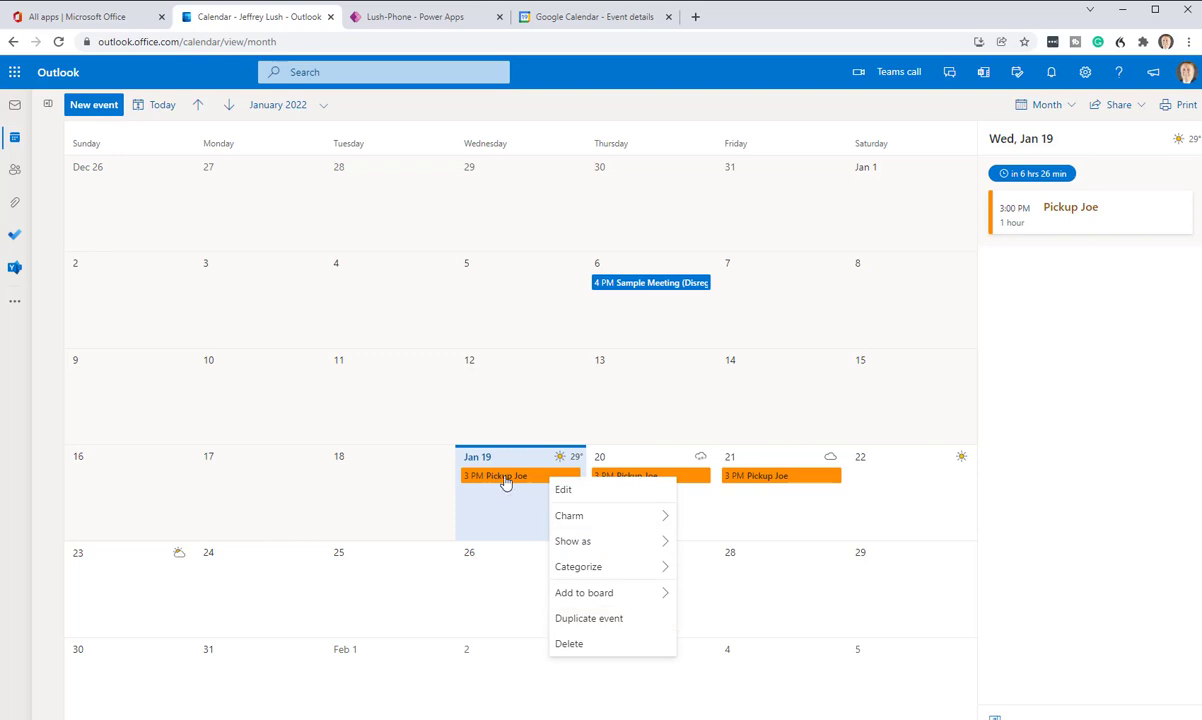
click(506, 478)
click(630, 532)
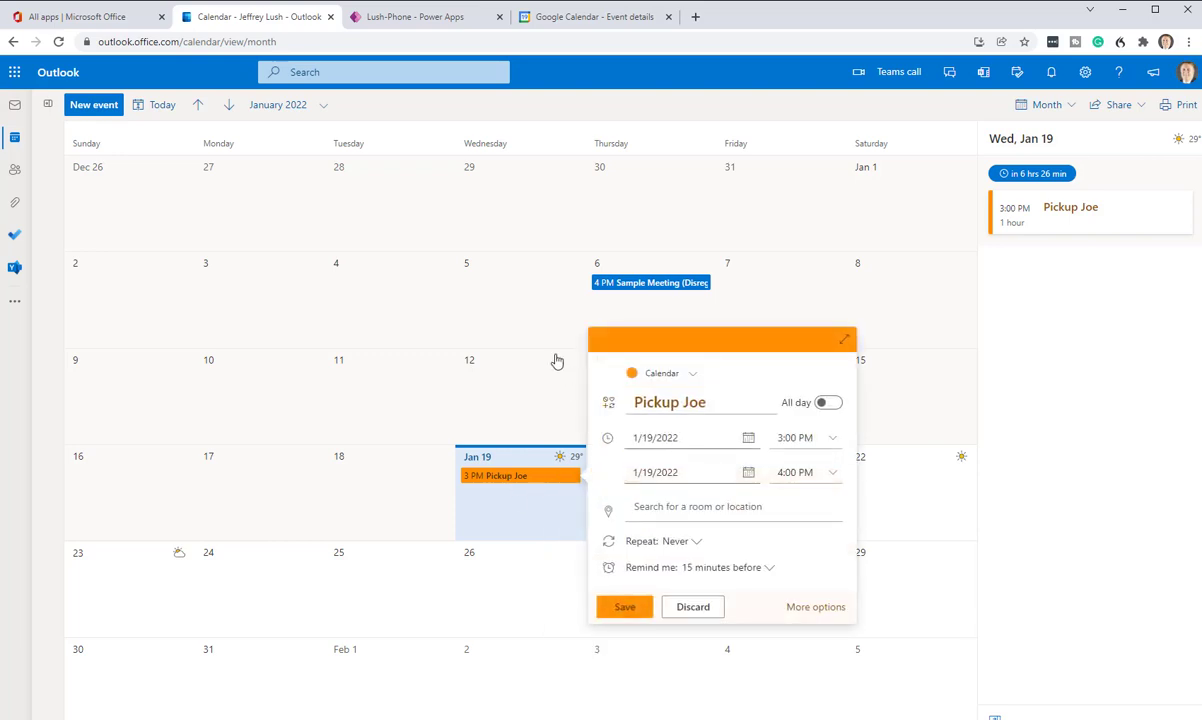
click(822, 607)
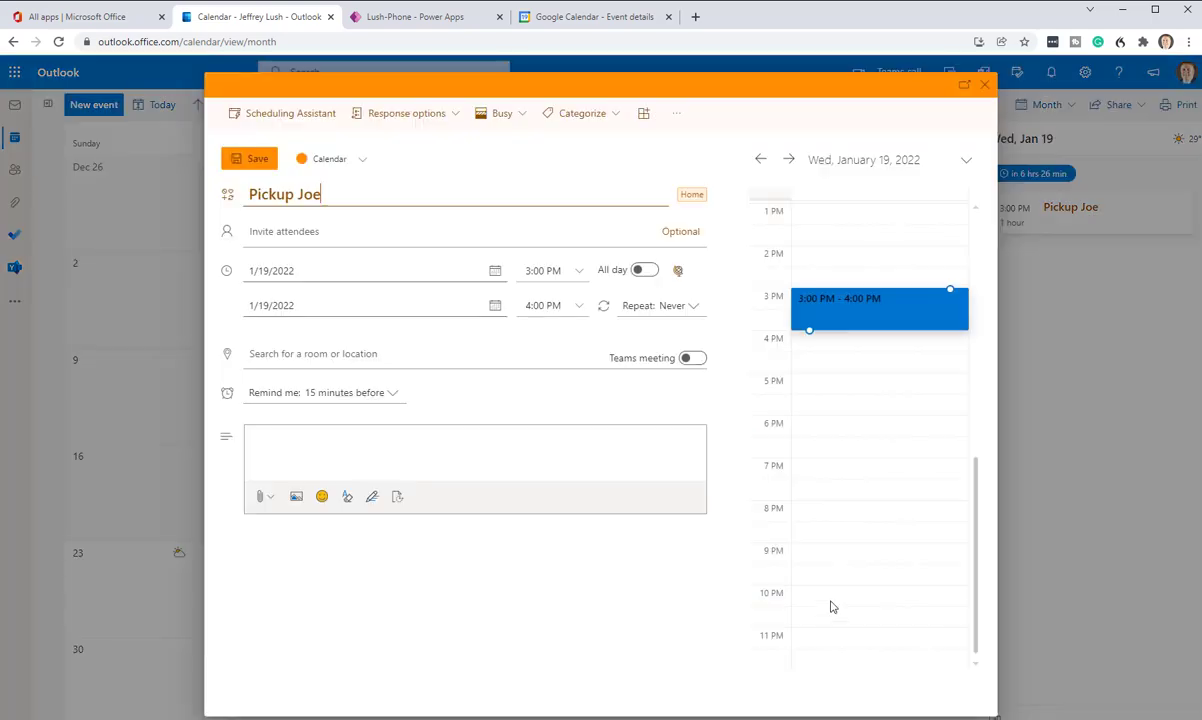
click(694, 318)
click(672, 352)
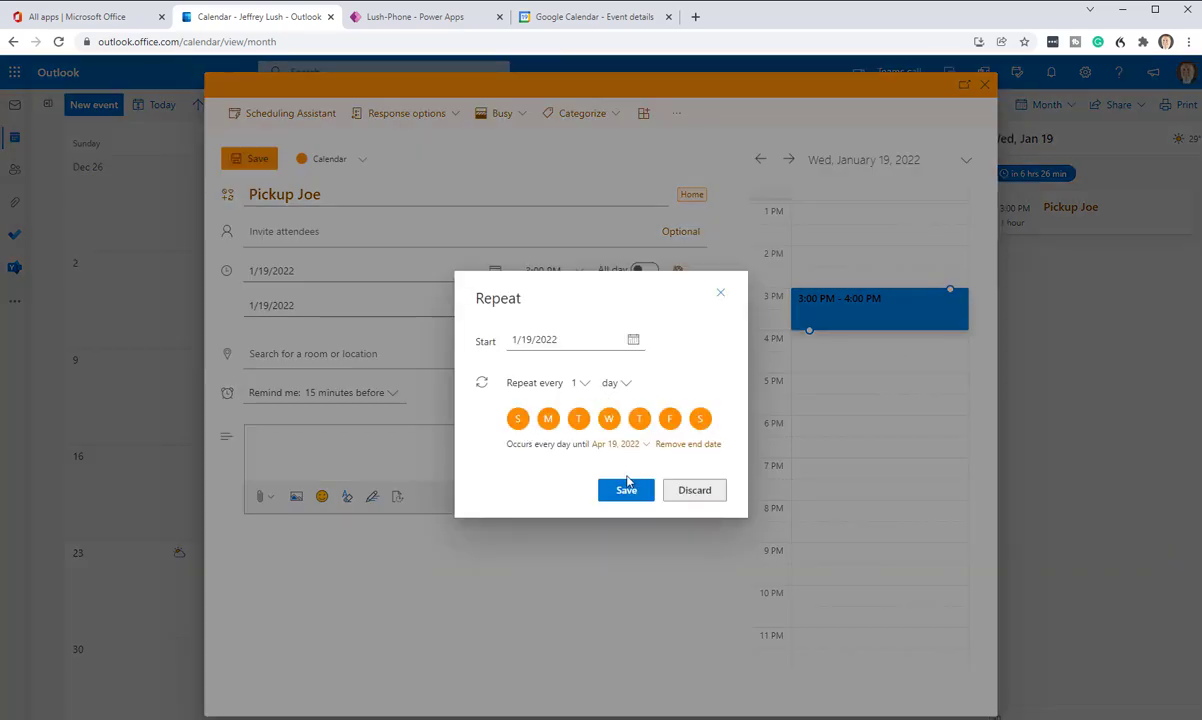
Examine the repeat interval and time unit choices, and close the pickup event without saving.
click(584, 383)
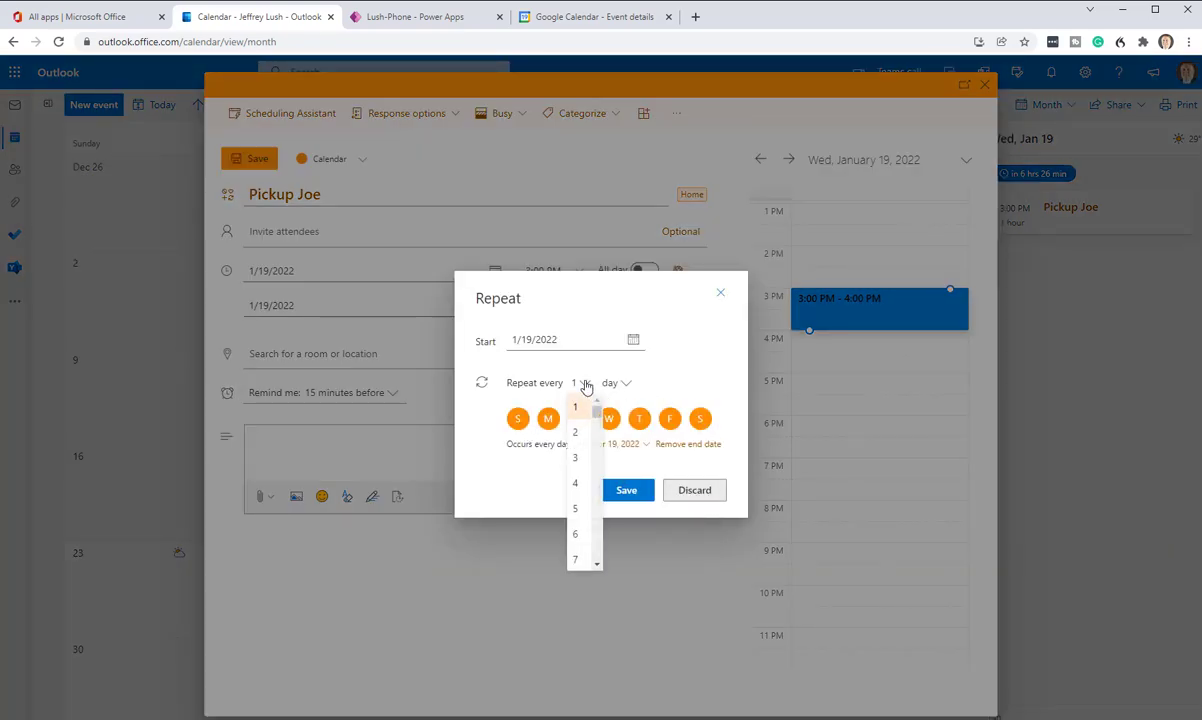
click(584, 383)
click(626, 384)
click(627, 385)
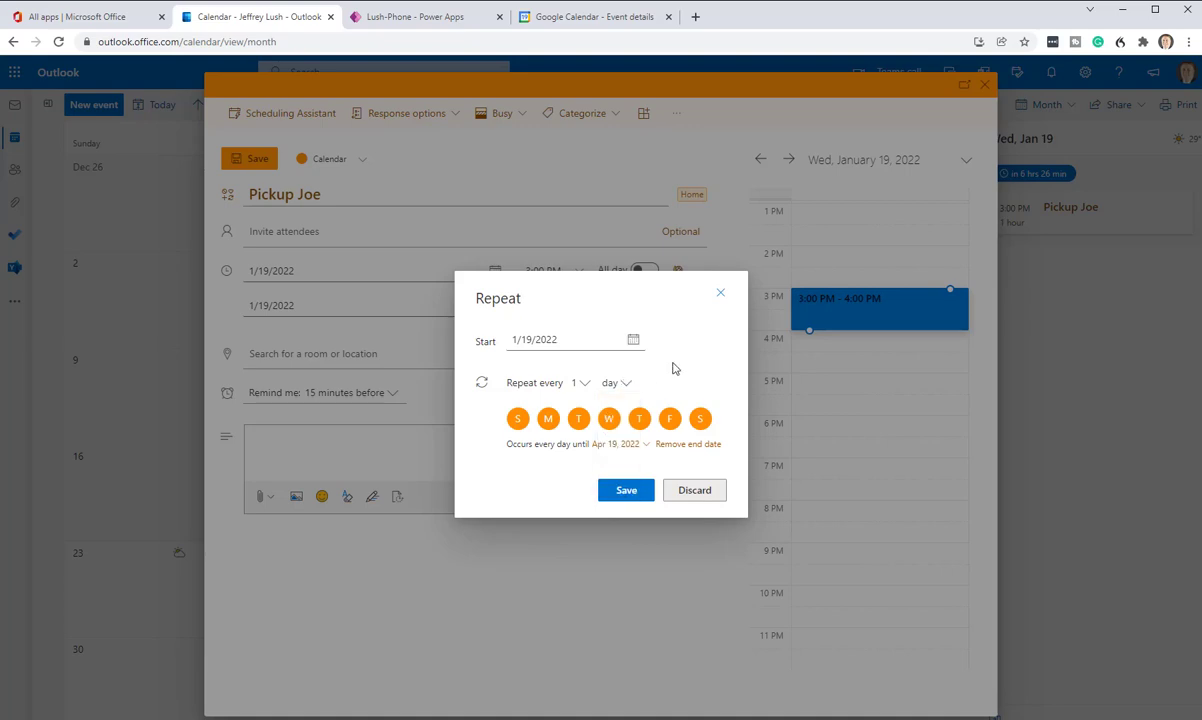
click(718, 296)
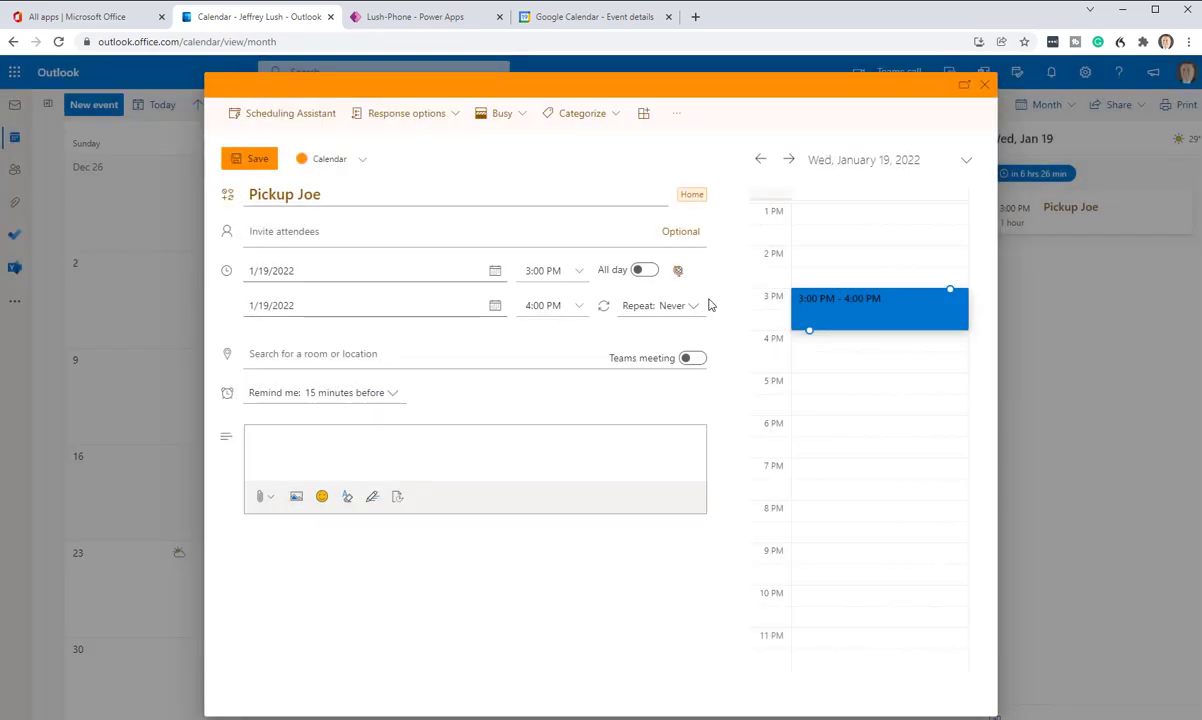
click(987, 88)
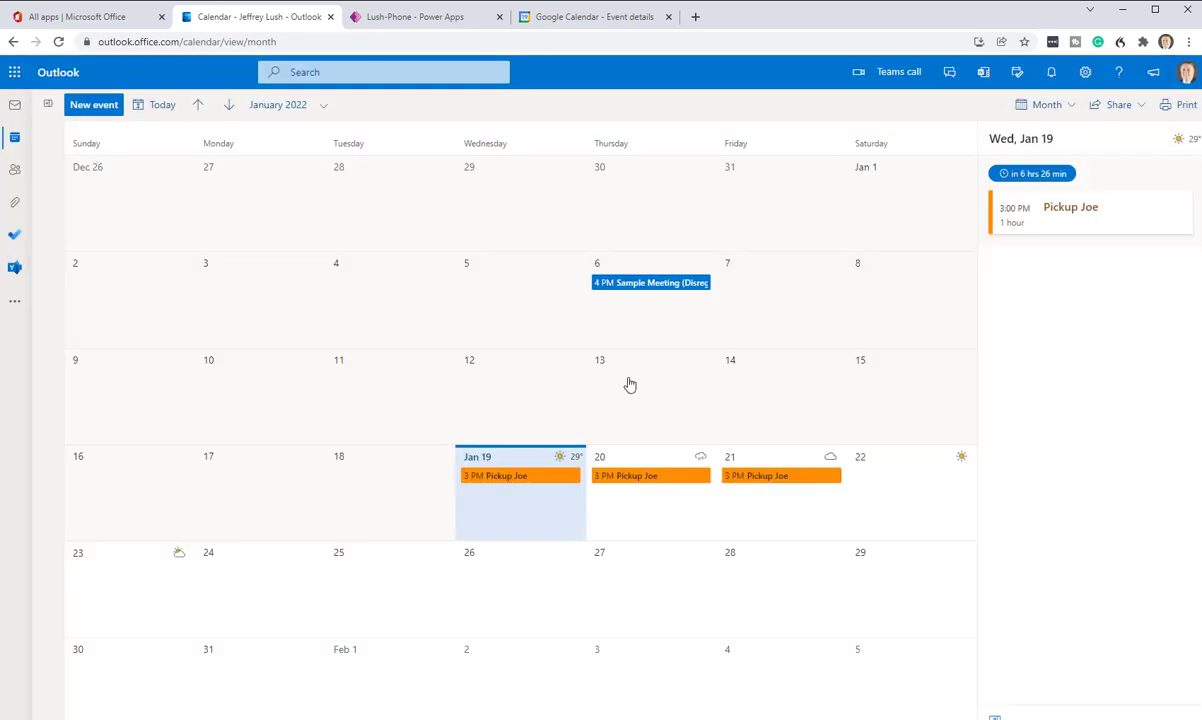
Delete the 3 PM pickup events on January 19, 20 and 21 from the Outlook calendar.
click(606, 19)
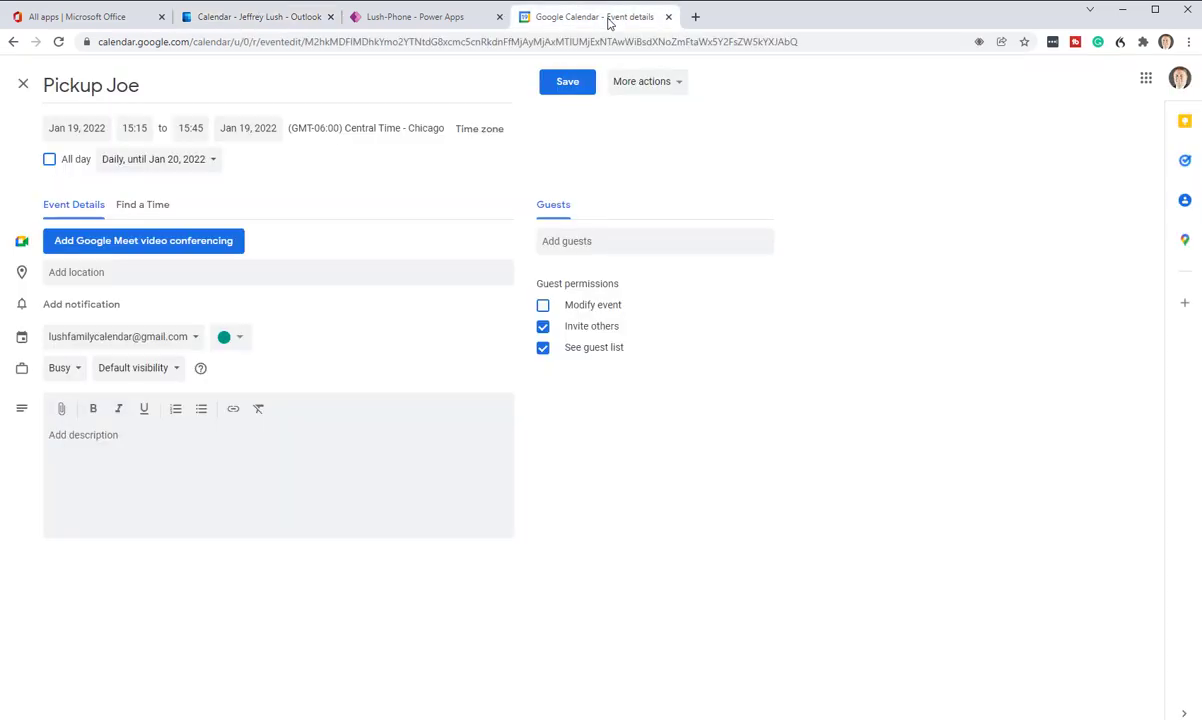
click(258, 21)
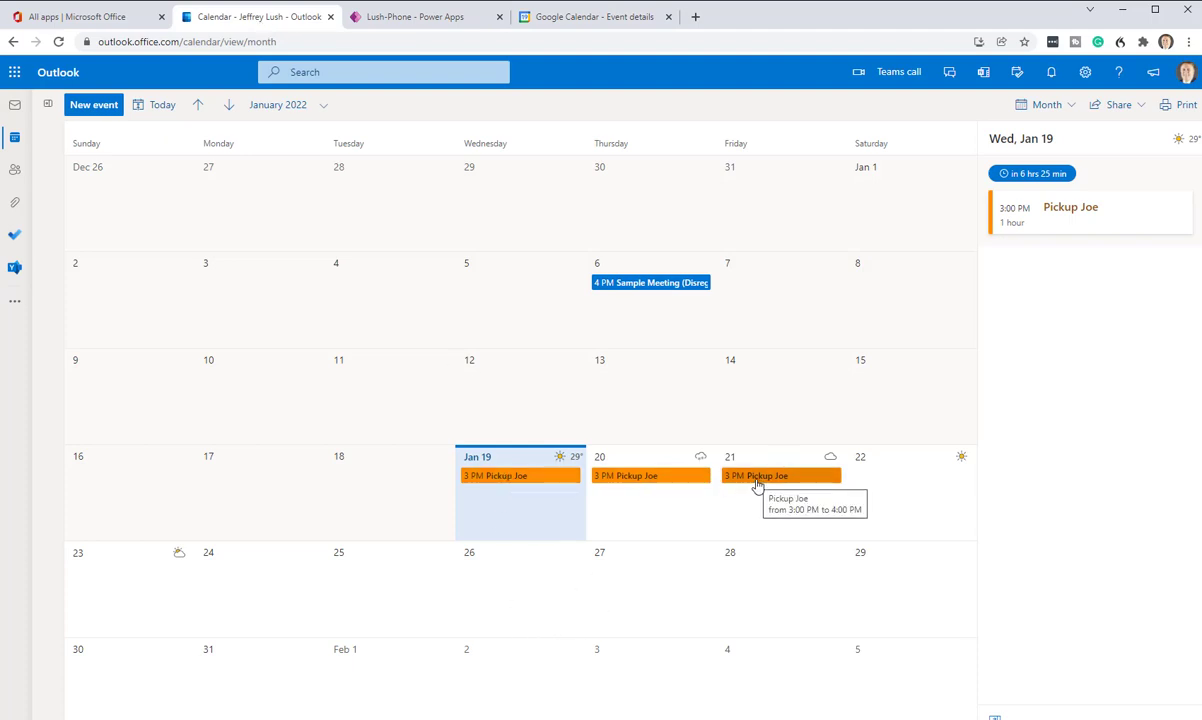
right_click(561, 482)
click(621, 642)
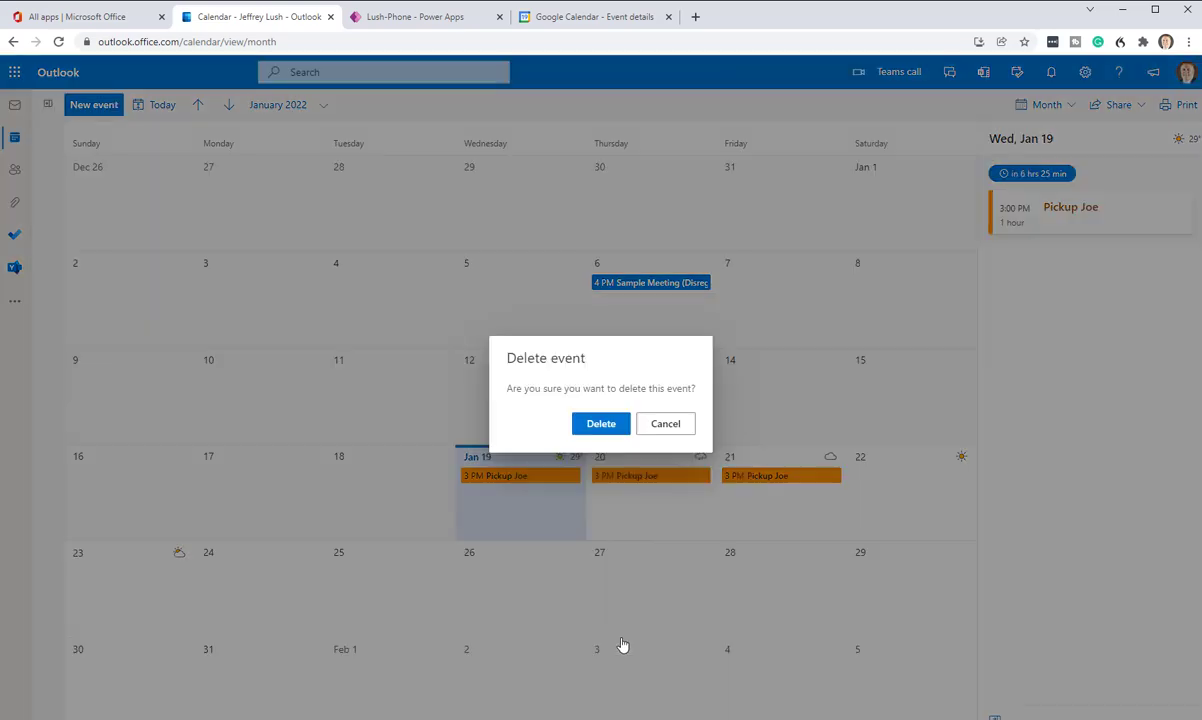
click(607, 428)
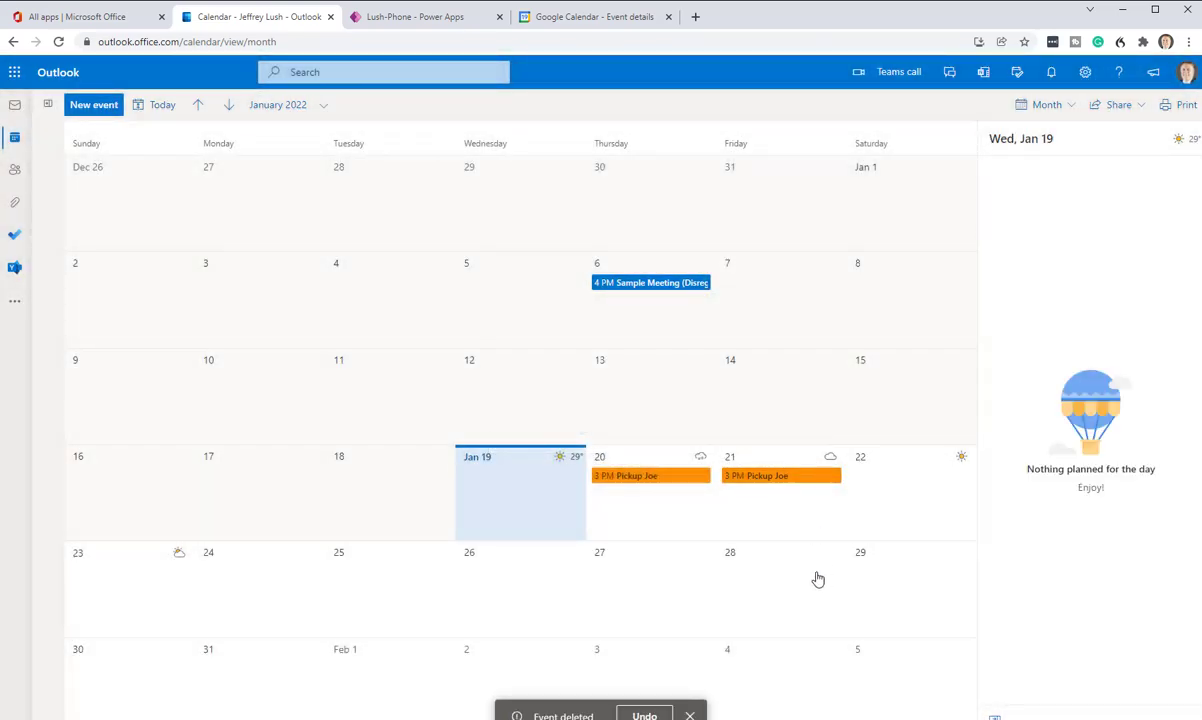
right_click(647, 483)
click(714, 650)
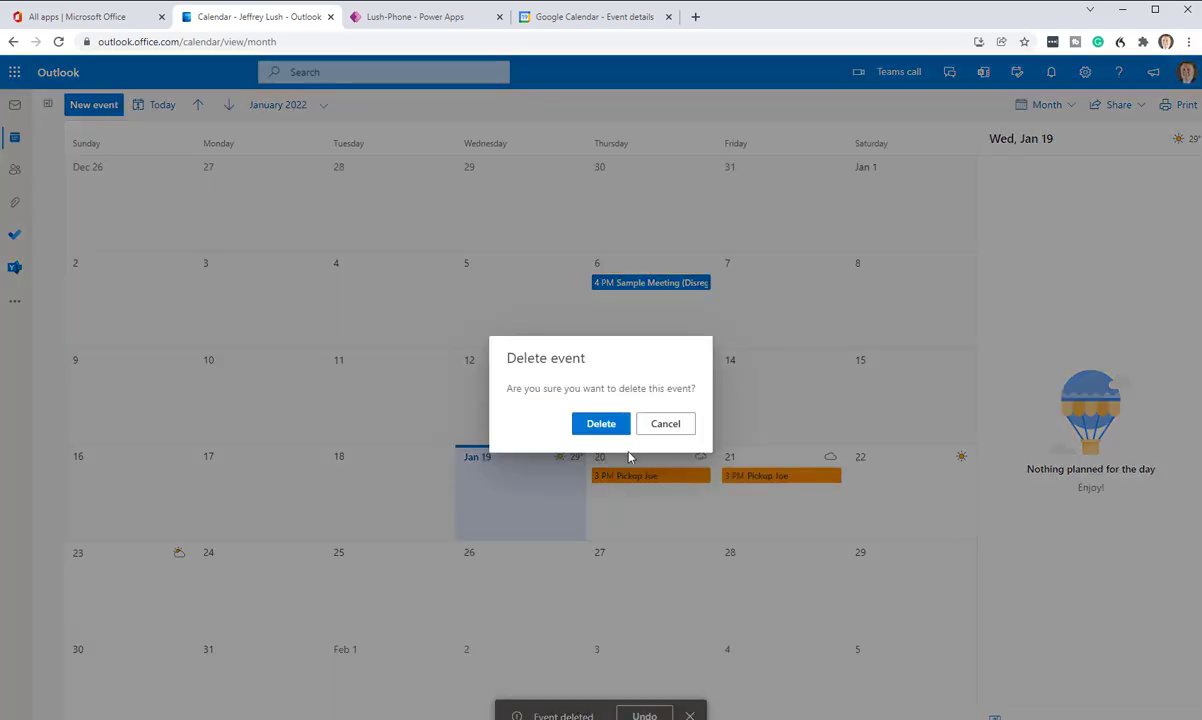
click(621, 438)
right_click(735, 476)
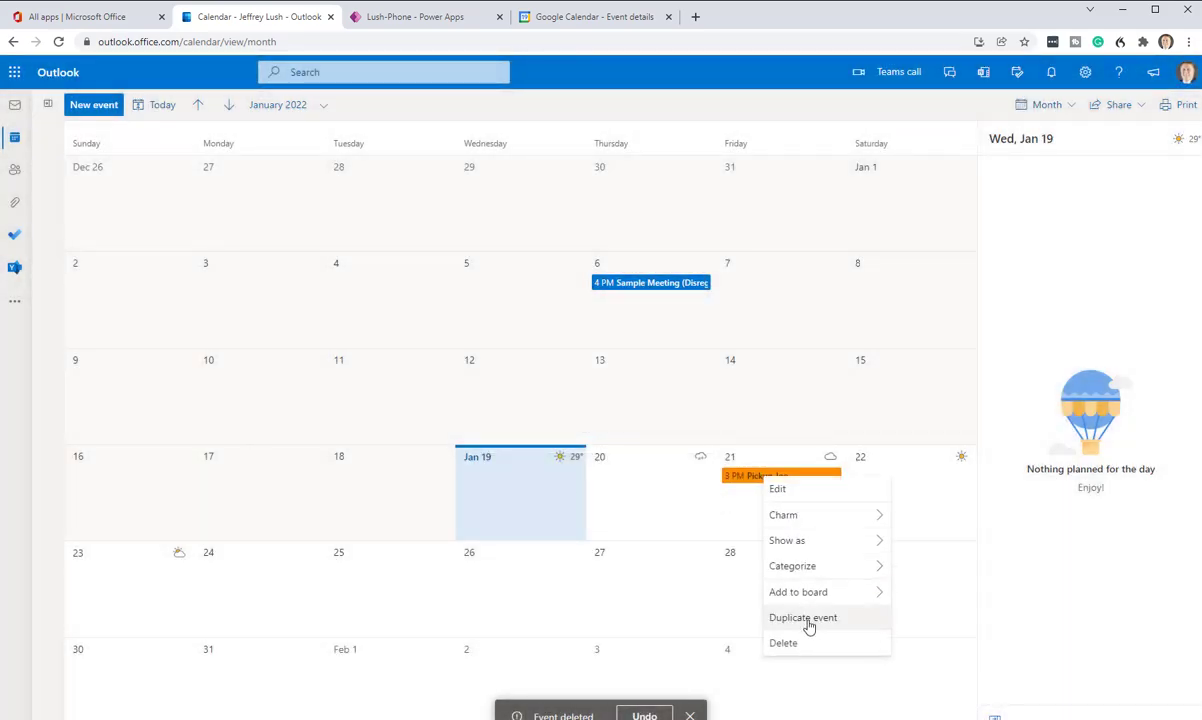
click(784, 643)
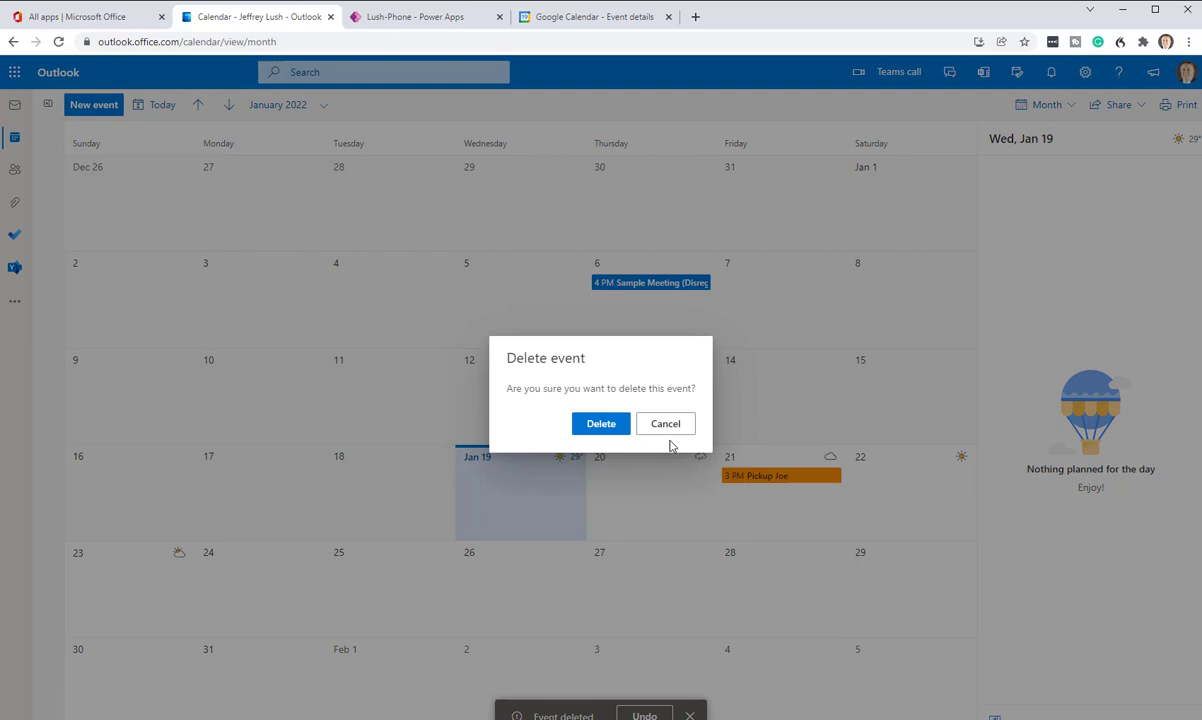
click(601, 423)
Switch to Google Calendar, leave the open event without changes, and delete all events of the 15:15 pickup series.
click(593, 17)
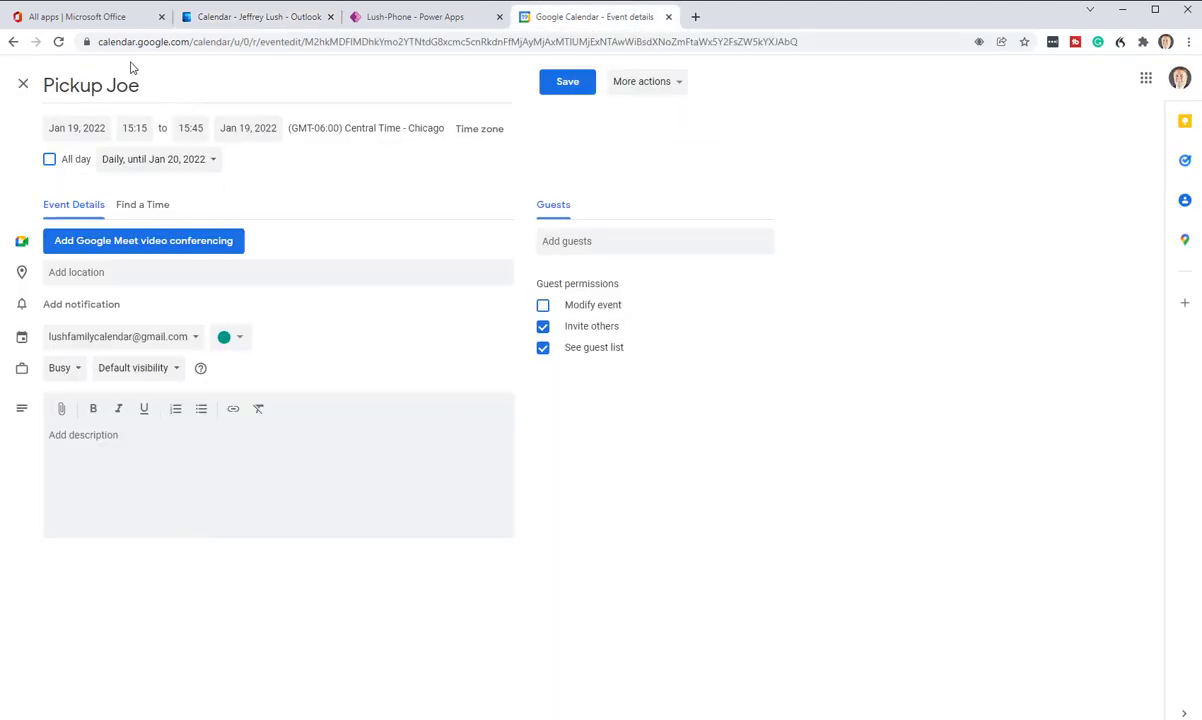
click(24, 85)
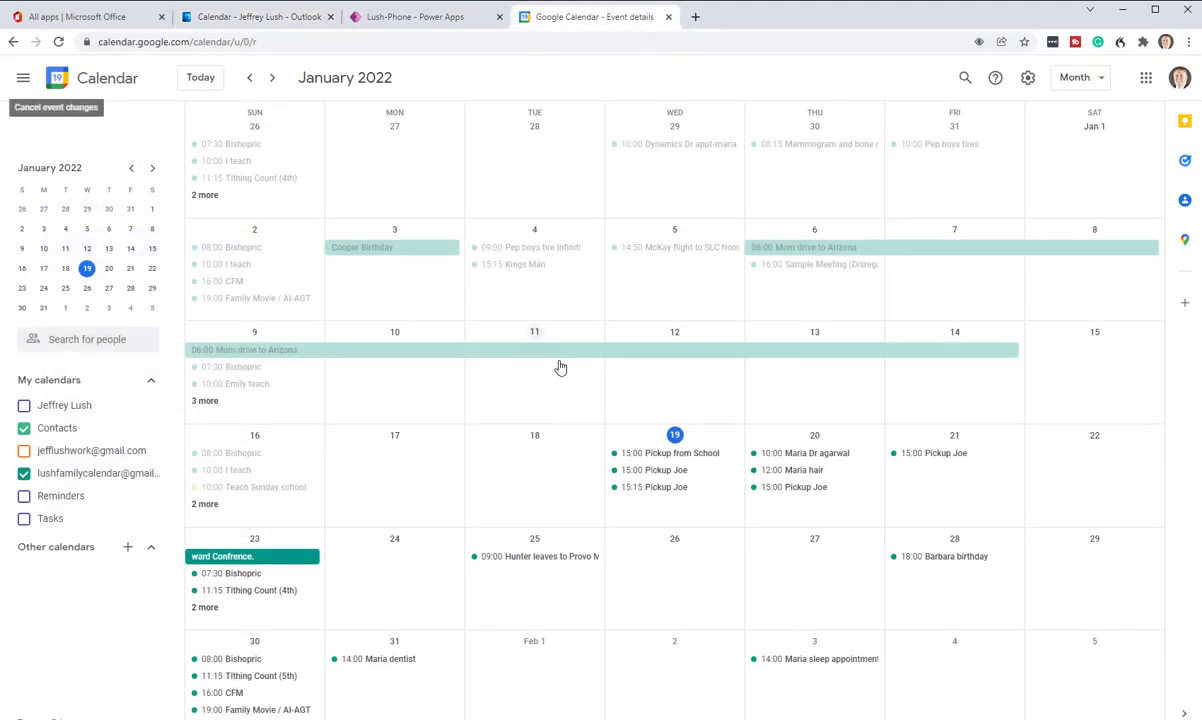
right_click(677, 491)
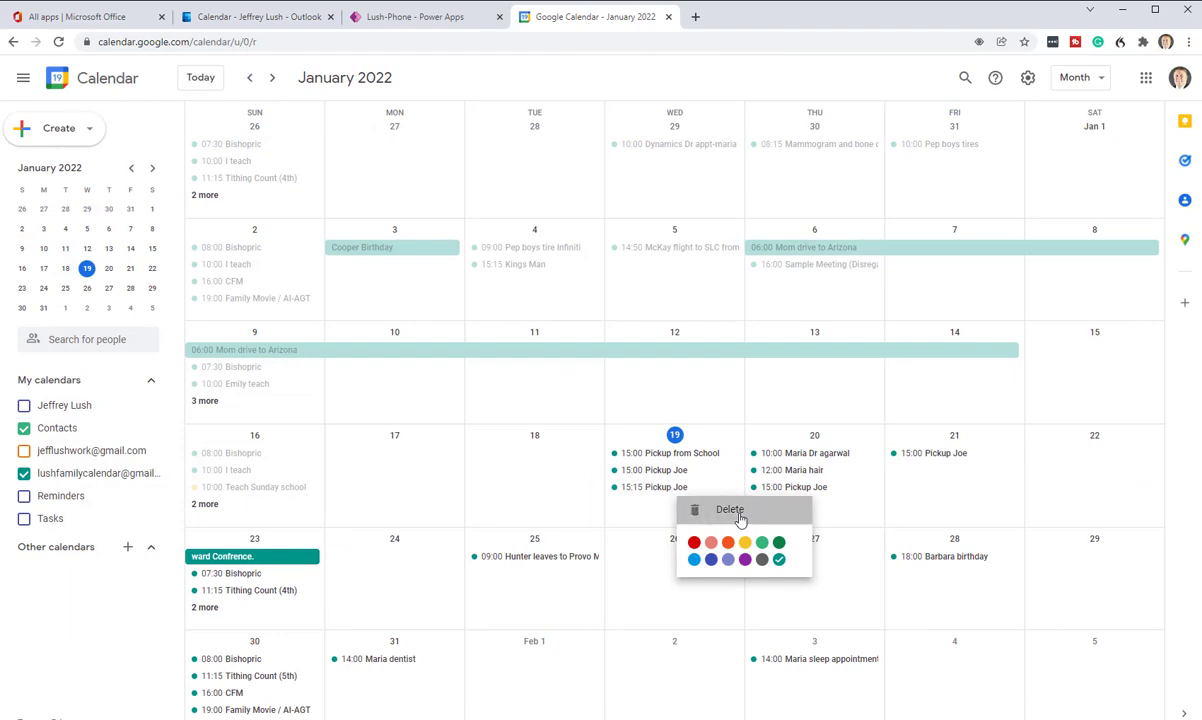
click(739, 515)
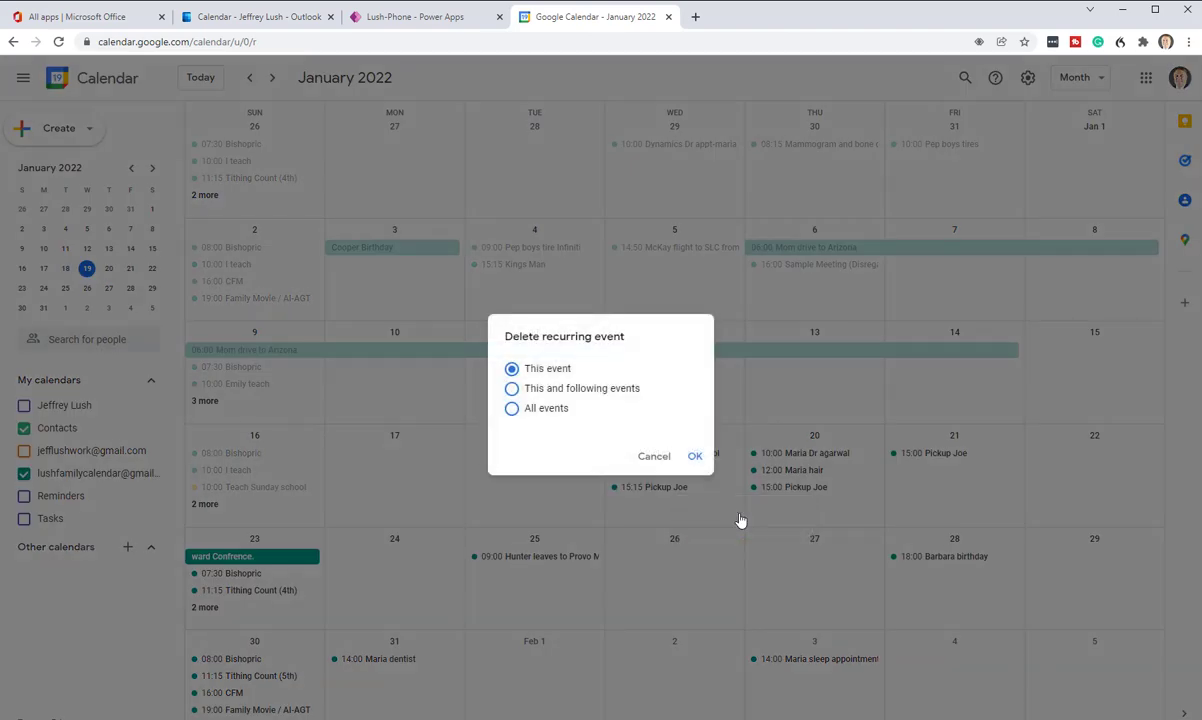
click(512, 409)
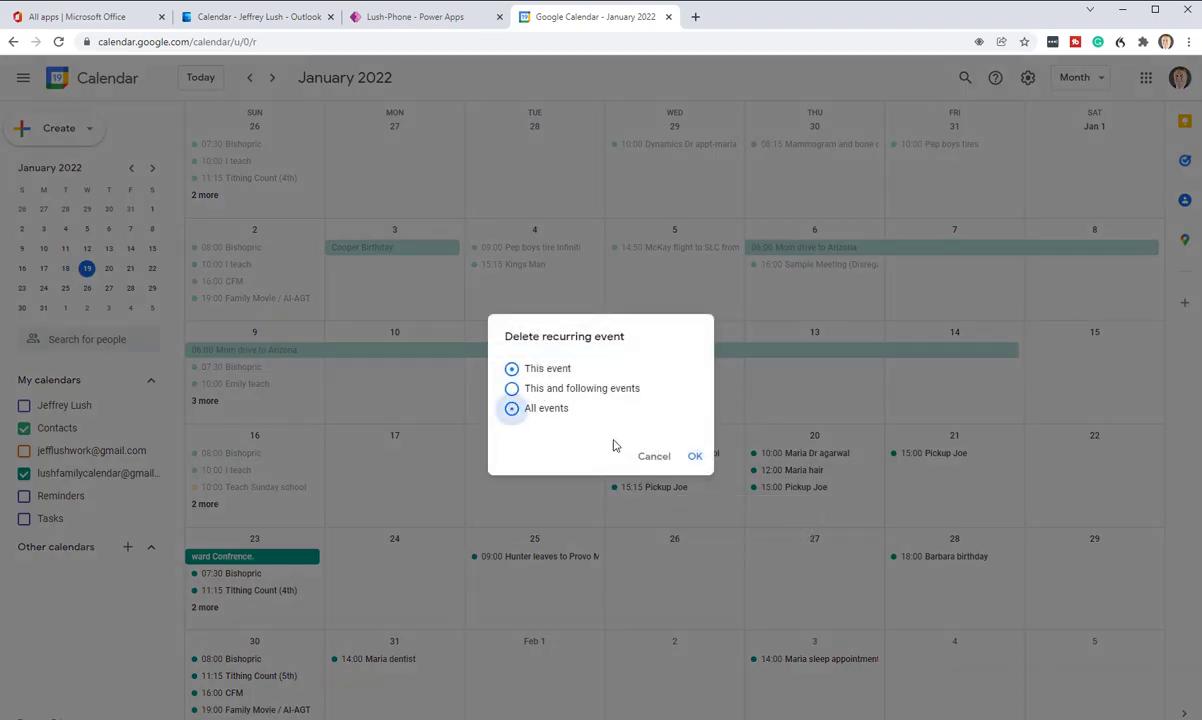
click(692, 456)
Delete both 15:00 pickup events on January 19.
right_click(676, 470)
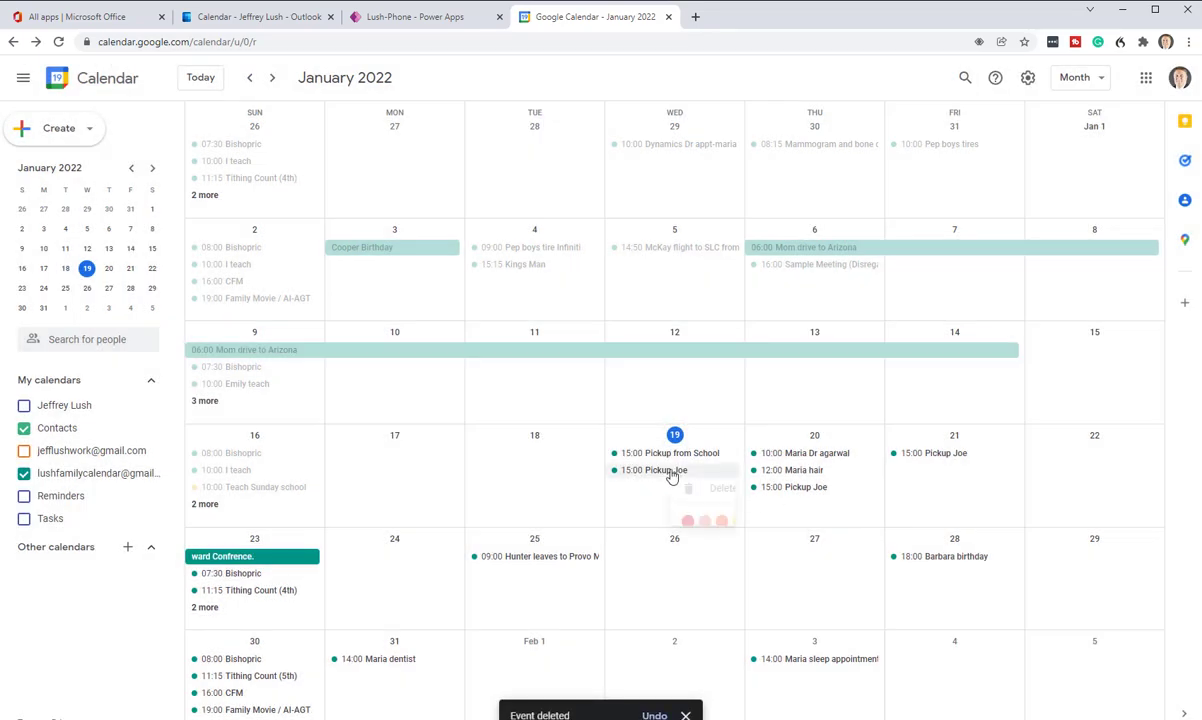
click(737, 490)
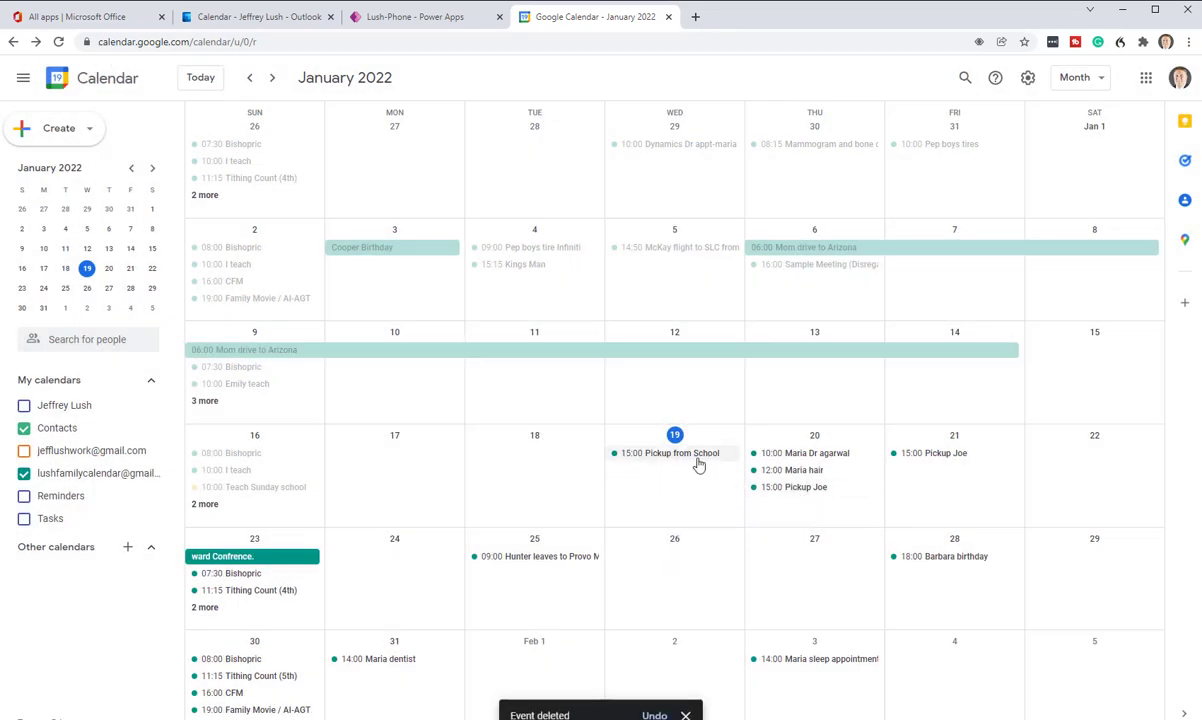
right_click(704, 455)
click(759, 477)
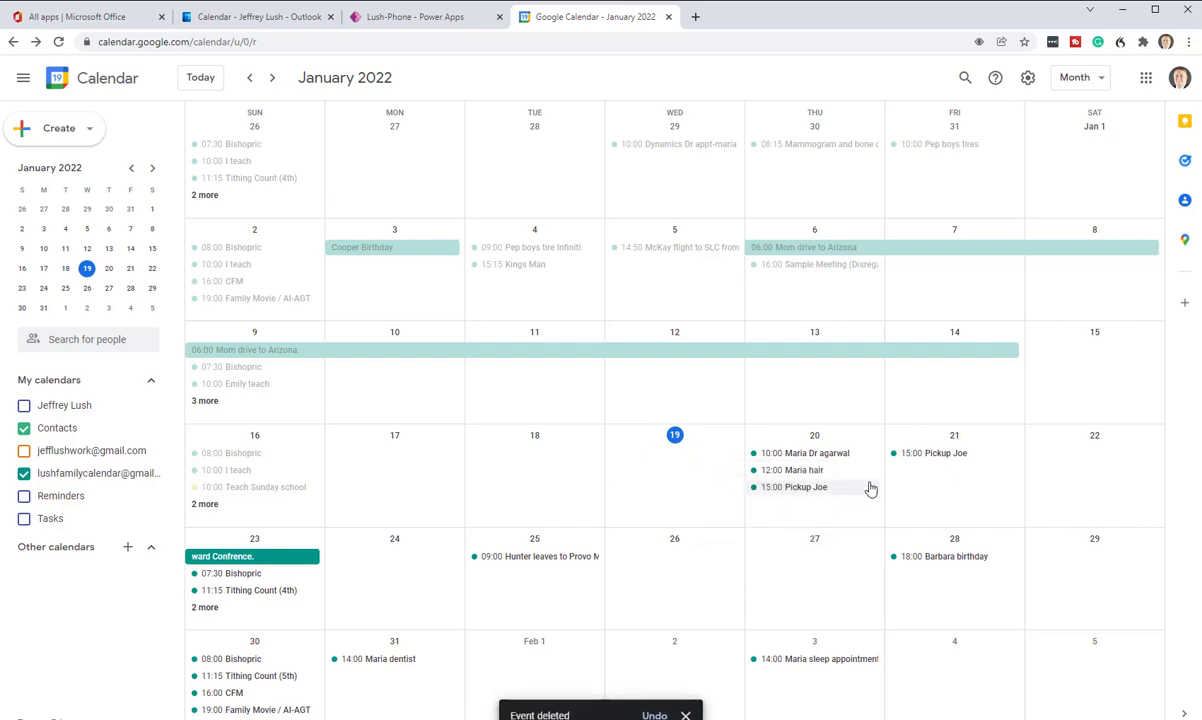
Delete the 15:00 pickup events on January 21 and January 20.
right_click(948, 463)
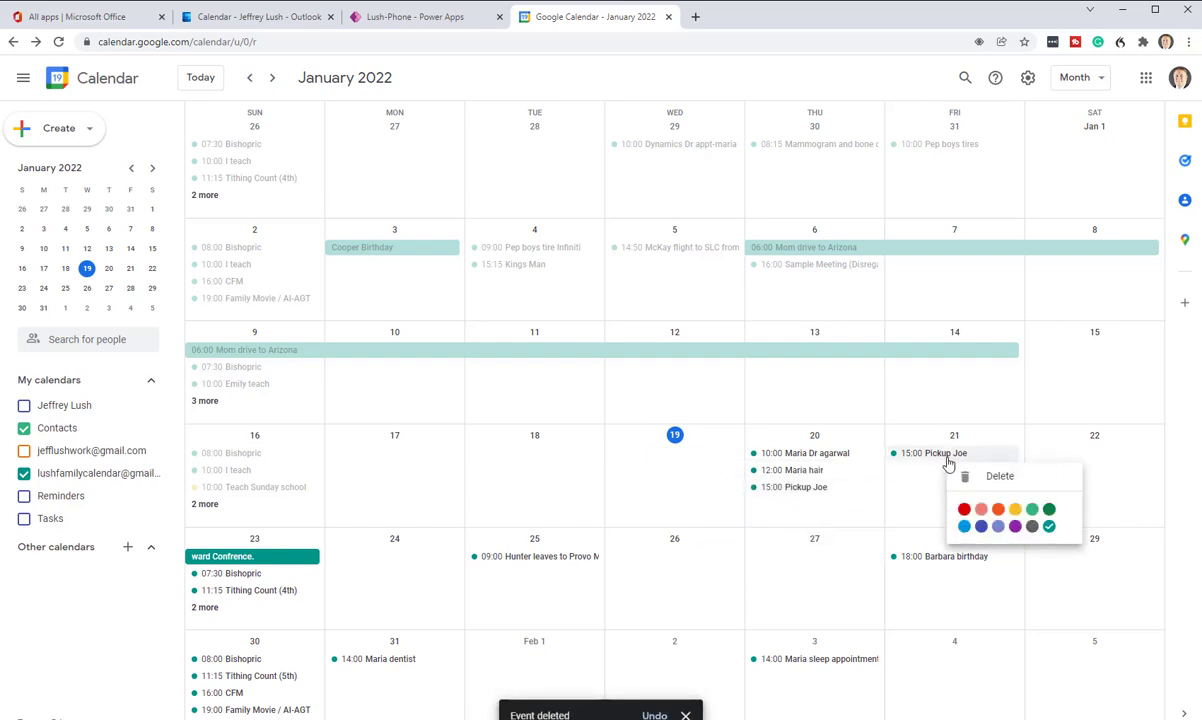
click(965, 475)
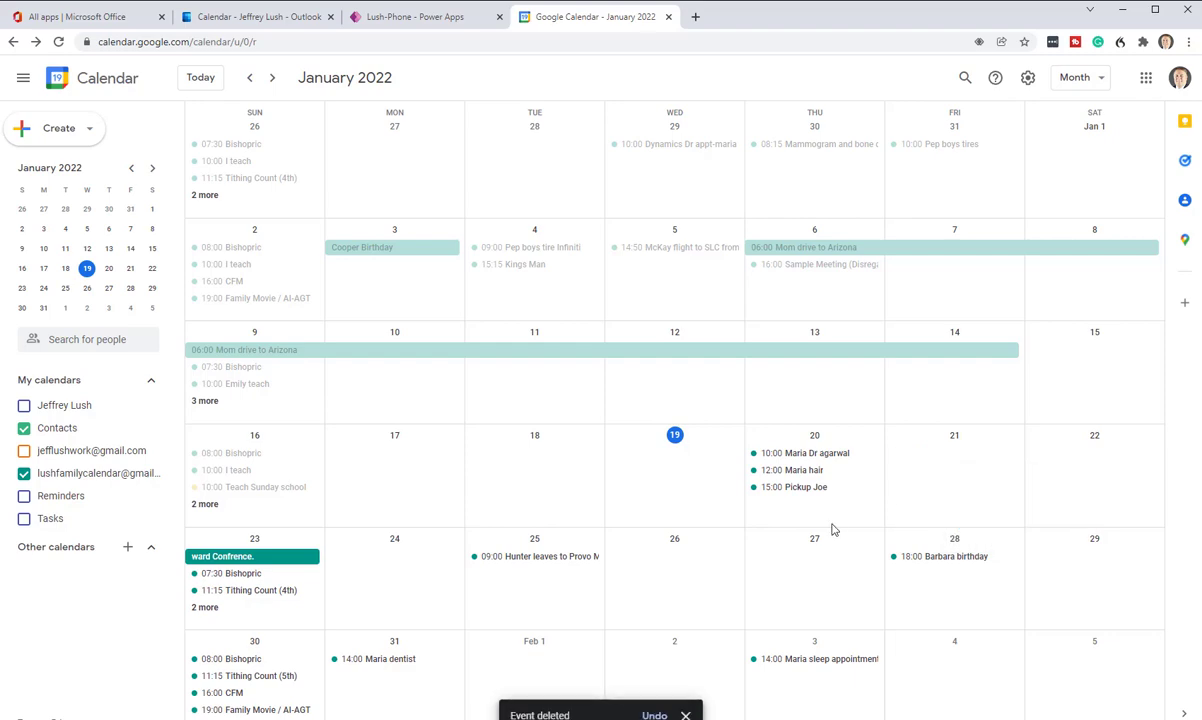
right_click(812, 488)
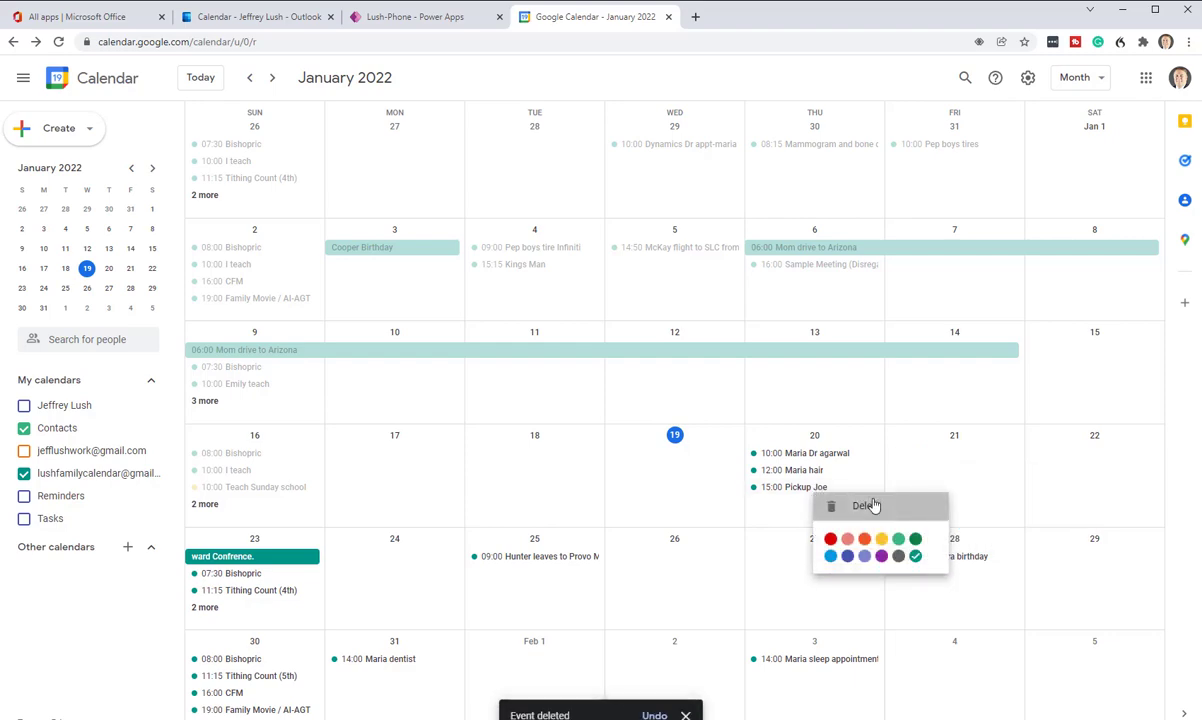